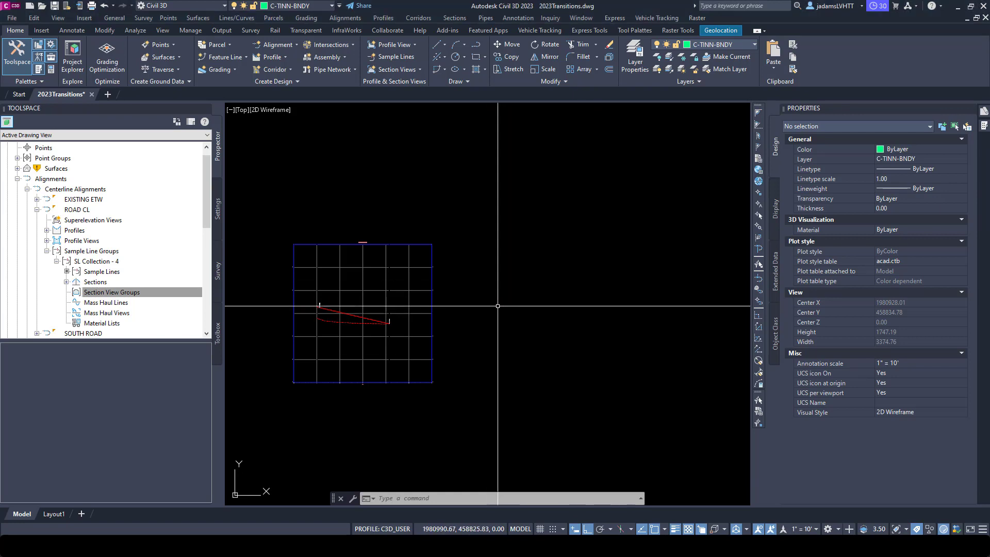
Step: Launch the Create Multiple Section Views wizard and advance to Section Placement
{"action": "scroll", "coordinate": [487, 279], "scroll_direction": "up", "scroll_amount": 2}
{"action": "scroll", "coordinate": [449, 274], "scroll_direction": "down", "scroll_amount": 2}
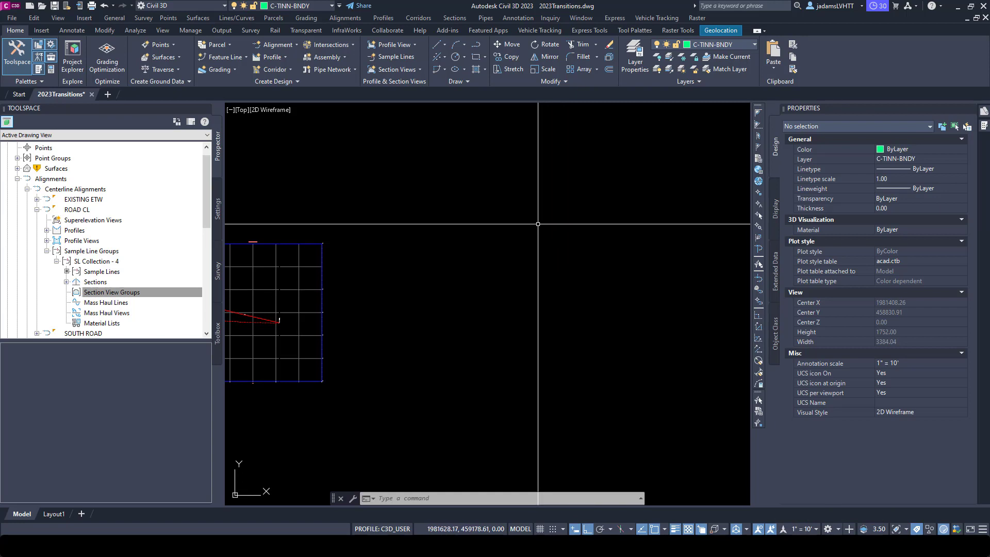
{"action": "left_click", "coordinate": [390, 71]}
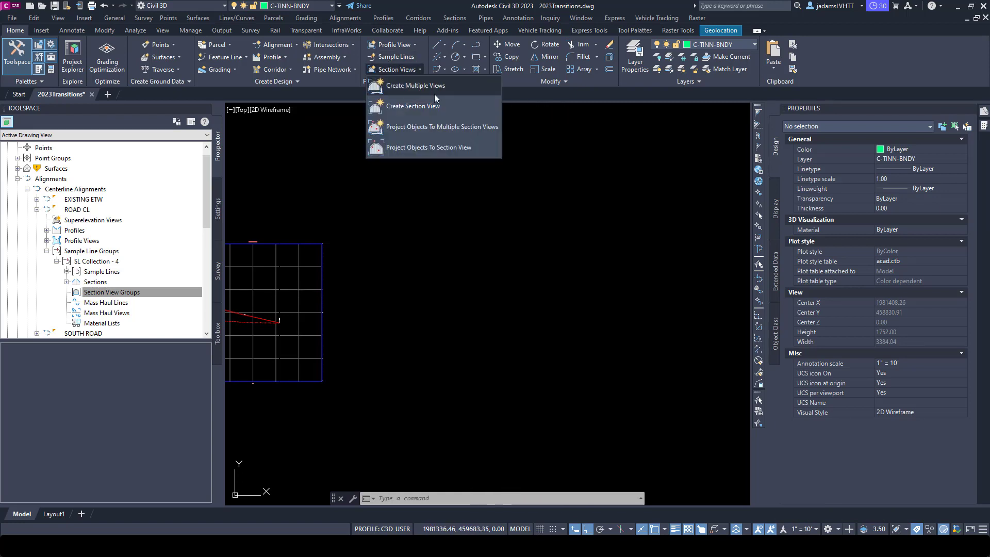
{"action": "left_click", "coordinate": [433, 94]}
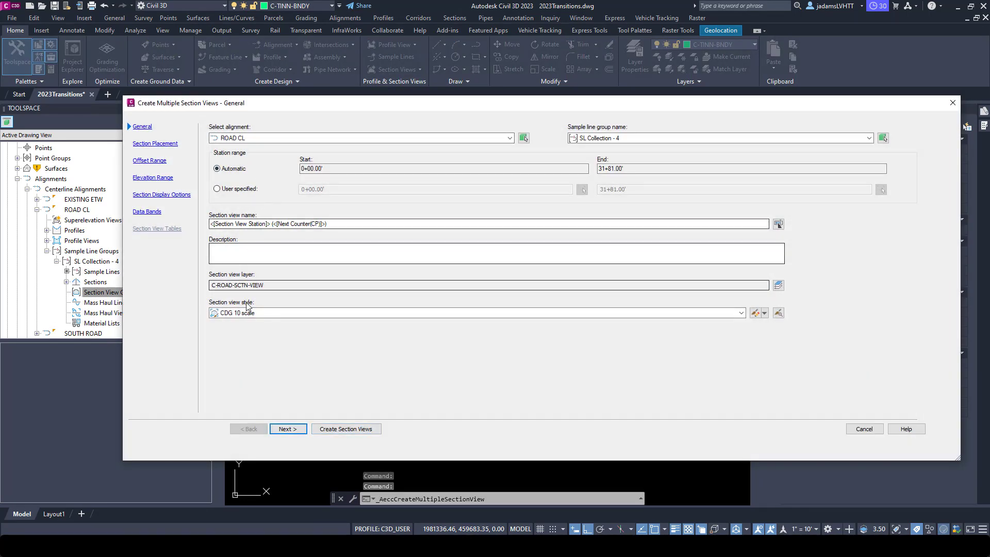
{"action": "left_click", "coordinate": [281, 429]}
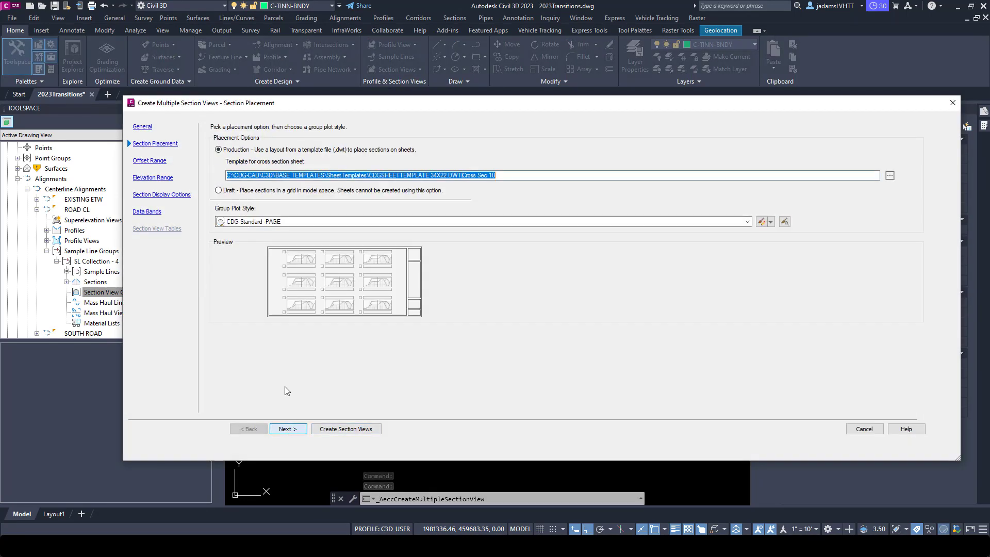
Step: Use layout Cross Sec 10 from CDGSHEETTEMPLATE 34X22.DWT for production sheet placement
{"action": "left_click", "coordinate": [889, 176]}
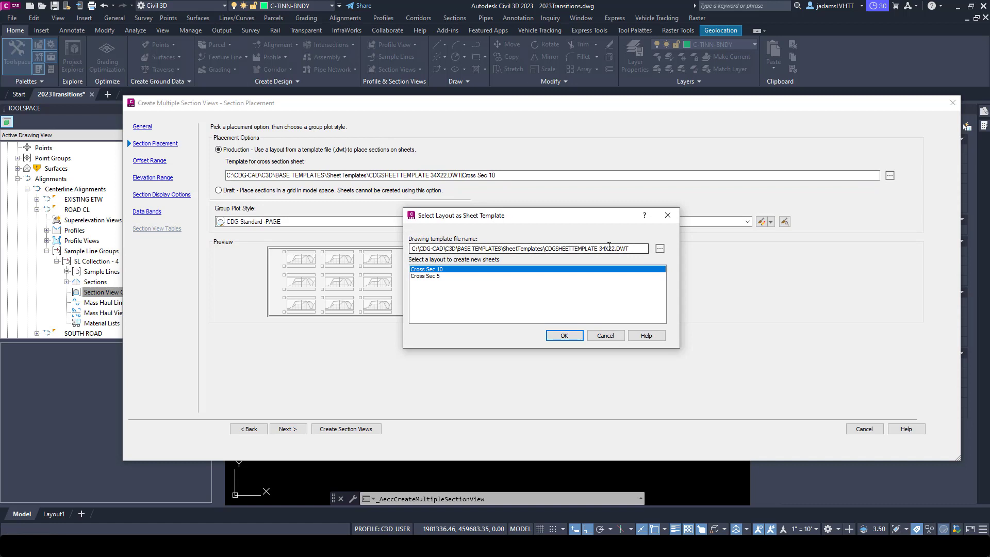
{"action": "left_click", "coordinate": [424, 277]}
{"action": "left_click", "coordinate": [429, 270]}
{"action": "left_click", "coordinate": [428, 277]}
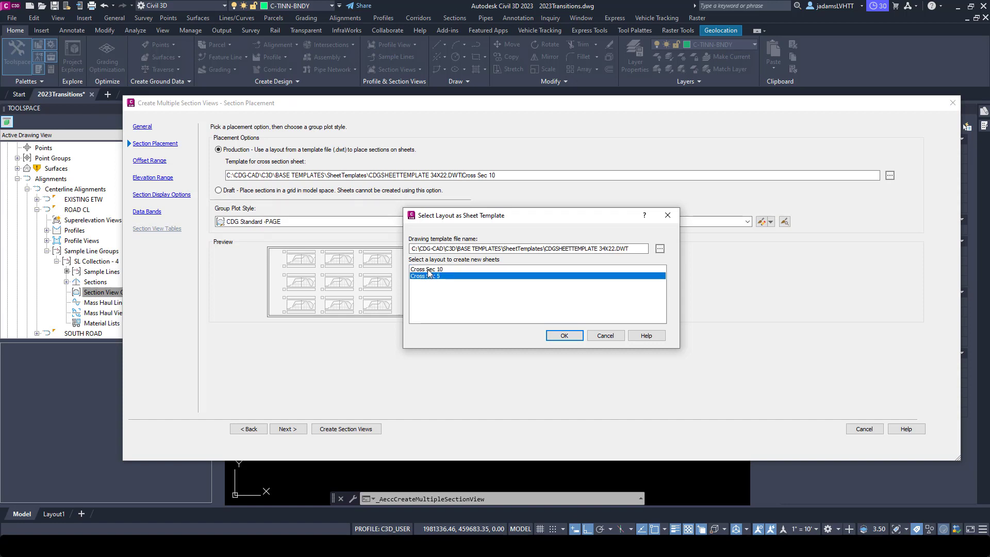
{"action": "left_click", "coordinate": [428, 269]}
{"action": "left_click", "coordinate": [428, 277]}
{"action": "left_click", "coordinate": [428, 270]}
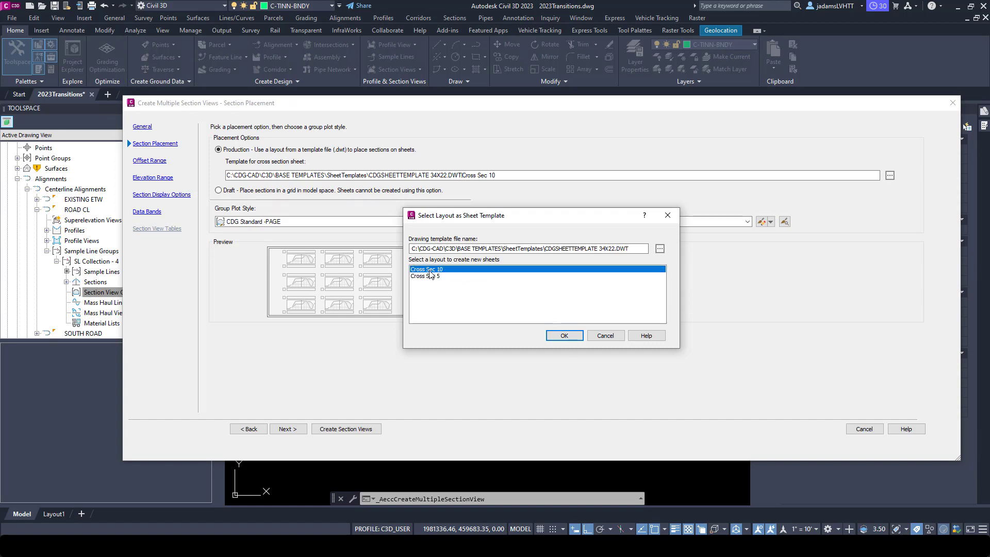
{"action": "left_click", "coordinate": [566, 337]}
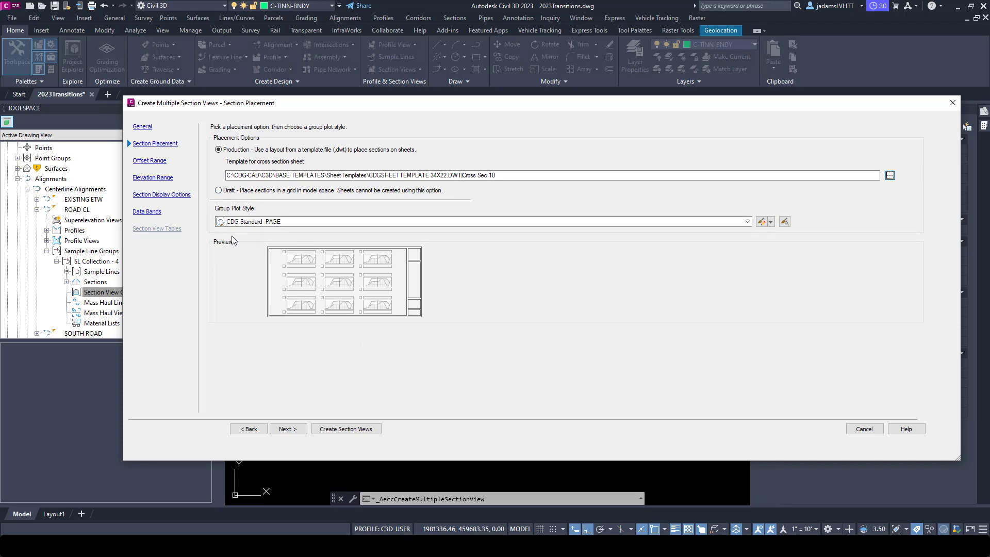
Step: Create the ROAD CL section views and pick their origin in model space
{"action": "left_click", "coordinate": [356, 430]}
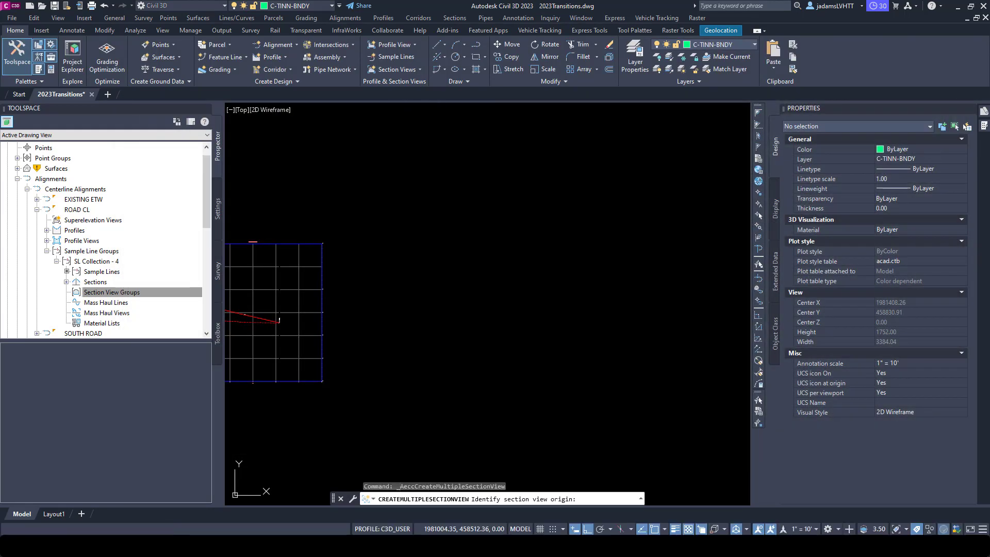
{"action": "left_click", "coordinate": [398, 376]}
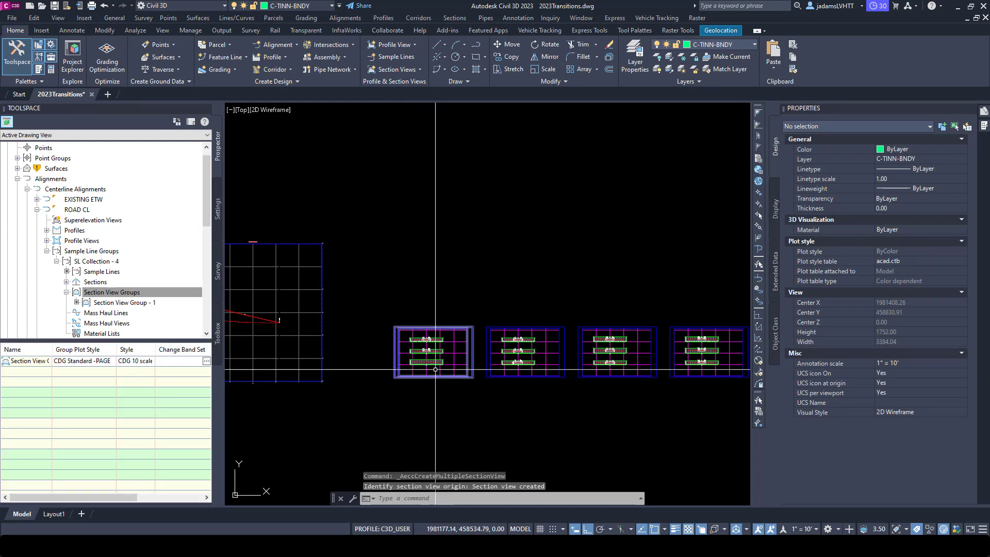
{"action": "scroll", "coordinate": [448, 369], "scroll_direction": "up", "scroll_amount": 4}
{"action": "scroll", "coordinate": [317, 376], "scroll_direction": "down", "scroll_amount": 4}
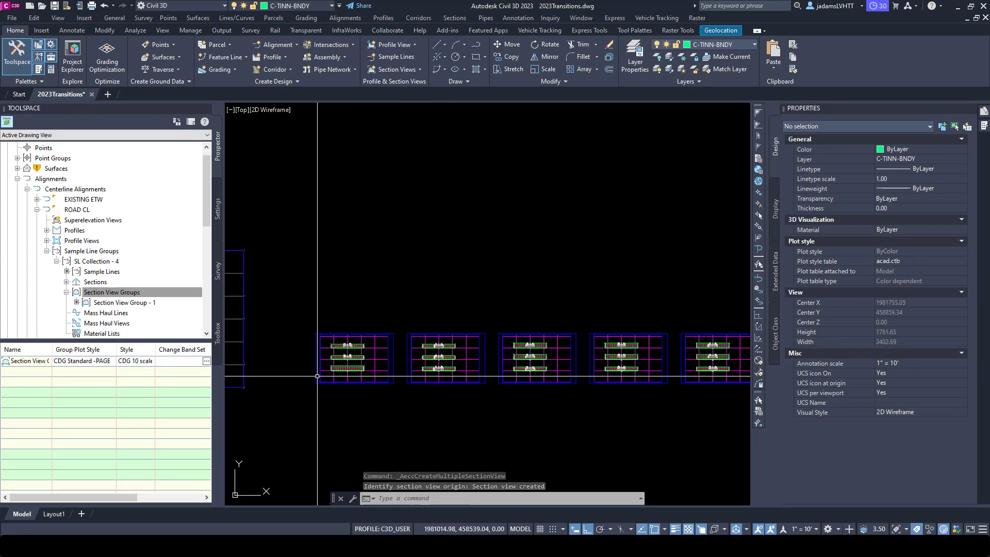
Step: Zoom around to inspect stations 0+00, 0+50 and 1+00 in their sheet frames
{"action": "scroll", "coordinate": [317, 376], "scroll_direction": "down", "scroll_amount": 3}
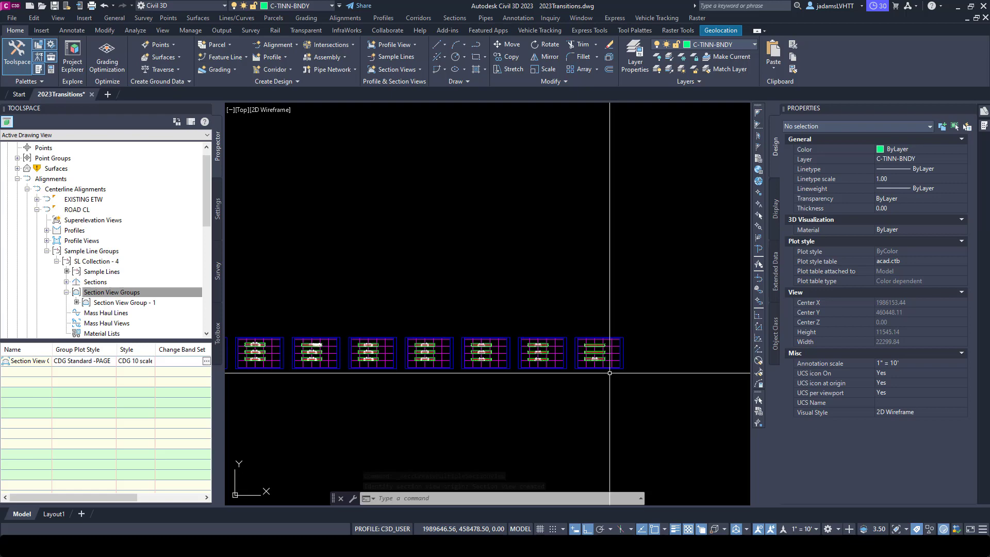
{"action": "scroll", "coordinate": [330, 358], "scroll_direction": "down", "scroll_amount": 3}
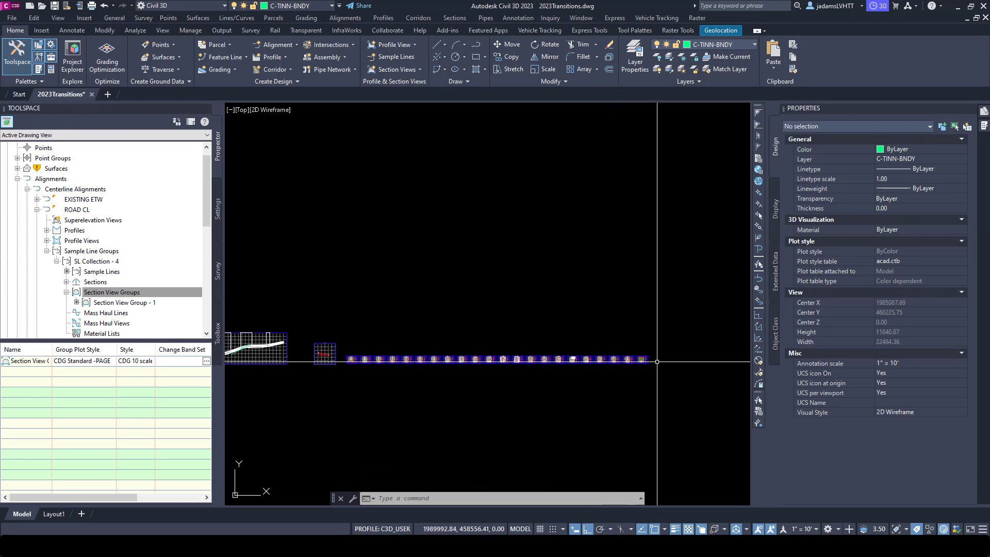
{"action": "left_click", "coordinate": [345, 357]}
{"action": "scroll", "coordinate": [351, 331], "scroll_direction": "up", "scroll_amount": 8}
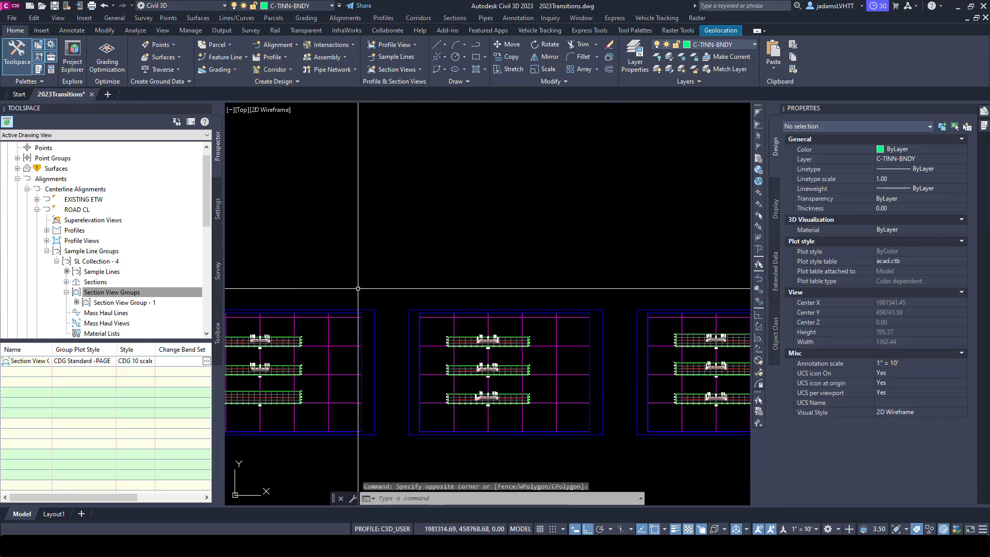
{"action": "scroll", "coordinate": [358, 288], "scroll_direction": "up", "scroll_amount": 4}
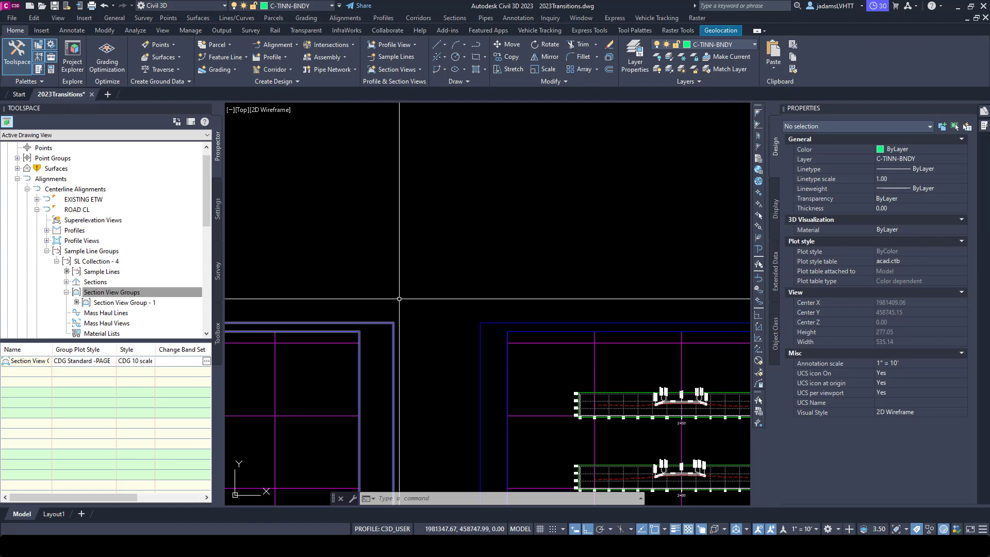
{"action": "scroll", "coordinate": [321, 353], "scroll_direction": "down", "scroll_amount": 2}
{"action": "scroll", "coordinate": [321, 353], "scroll_direction": "down", "scroll_amount": 2}
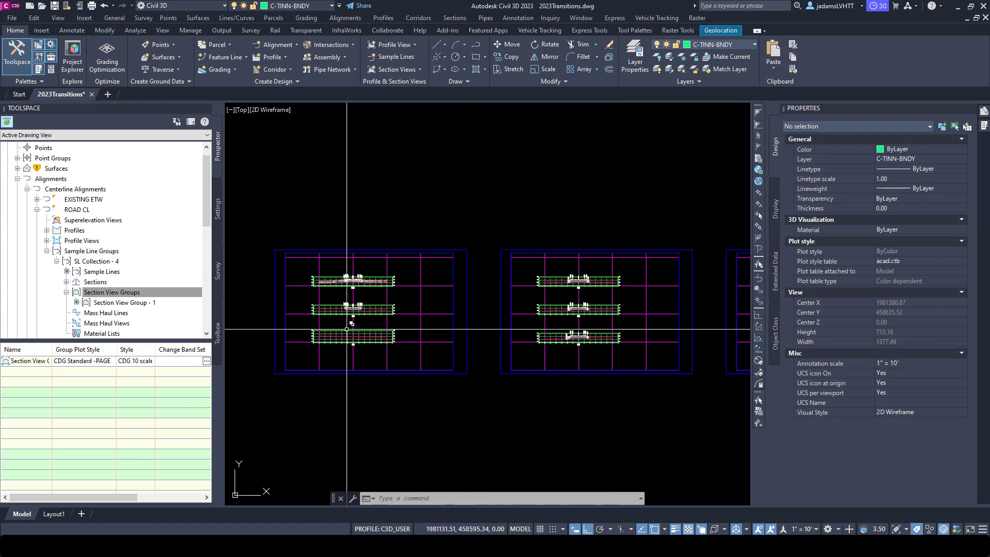
{"action": "scroll", "coordinate": [298, 336], "scroll_direction": "up", "scroll_amount": 2}
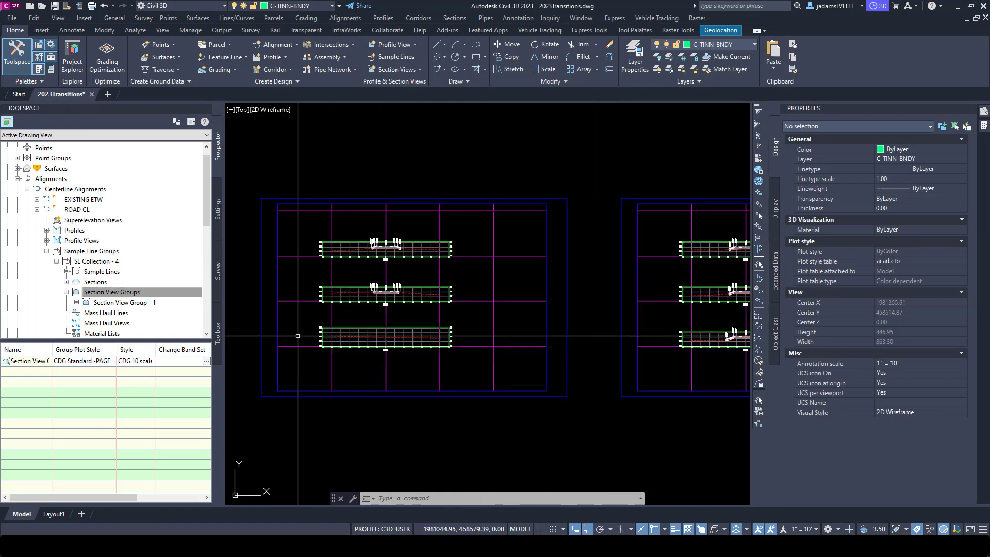
{"action": "scroll", "coordinate": [298, 336], "scroll_direction": "up", "scroll_amount": 6}
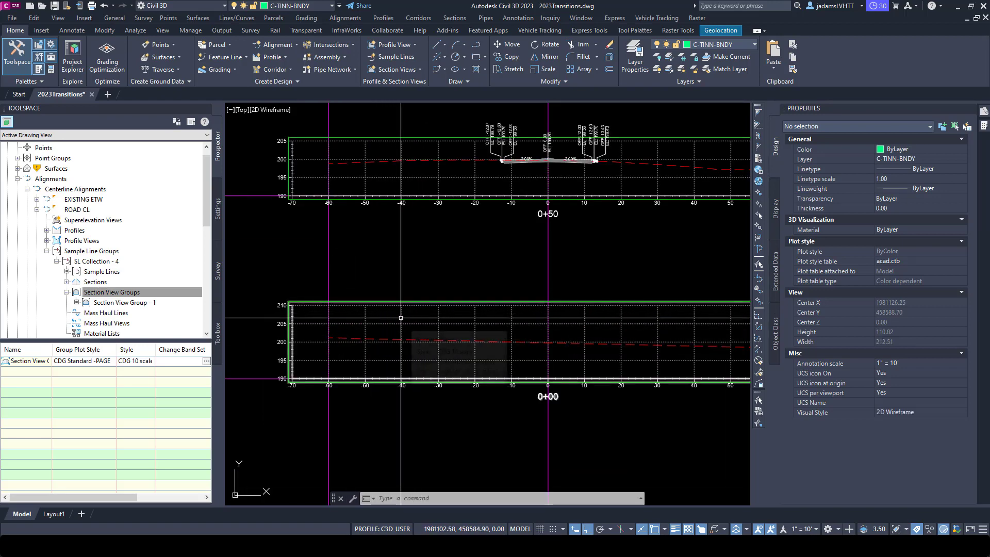
{"action": "scroll", "coordinate": [474, 330], "scroll_direction": "down", "scroll_amount": 6}
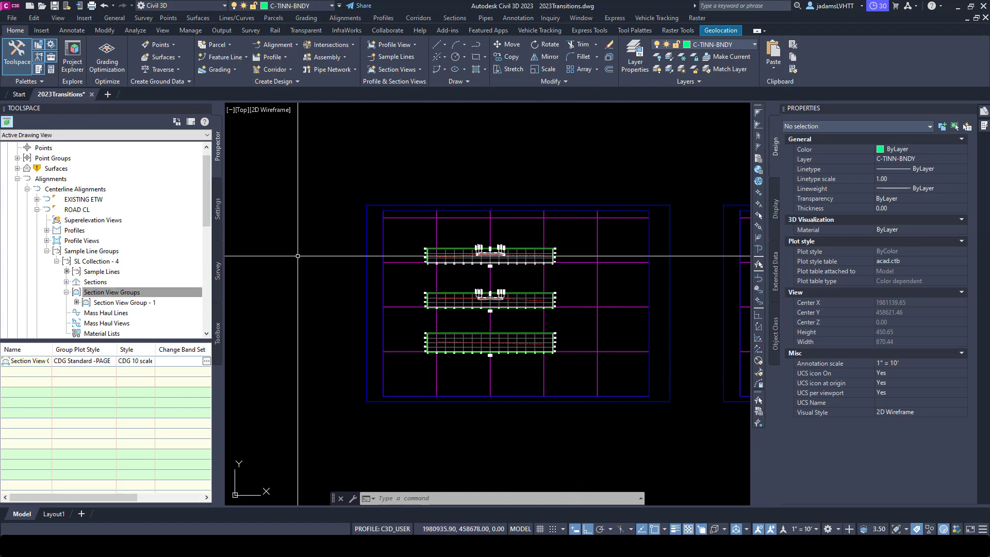
Step: Review CDG Standard -PAGE's plot area grid (5"/6" major, 6" gap) and close it unchanged
{"action": "left_click", "coordinate": [217, 203]}
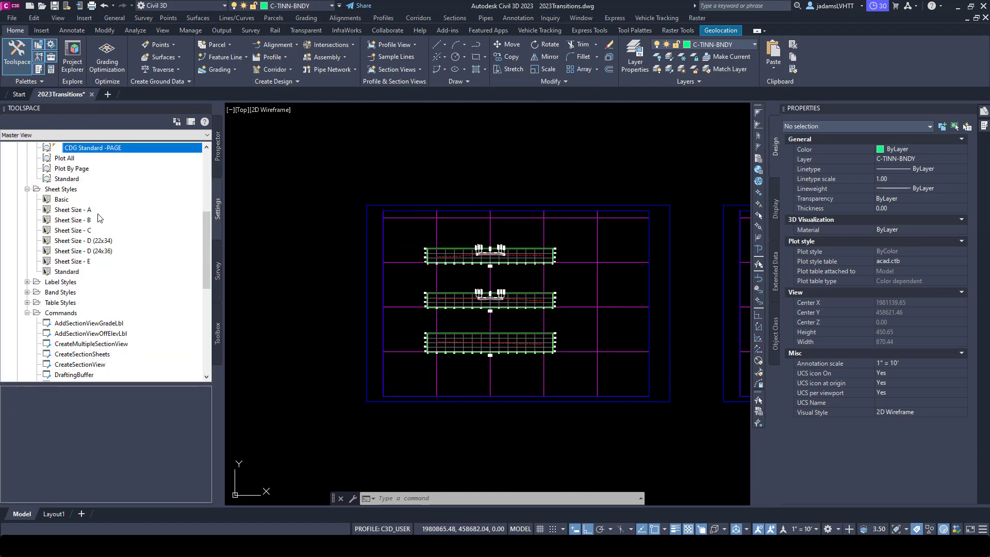
{"action": "scroll", "coordinate": [95, 206], "scroll_direction": "up", "scroll_amount": 3}
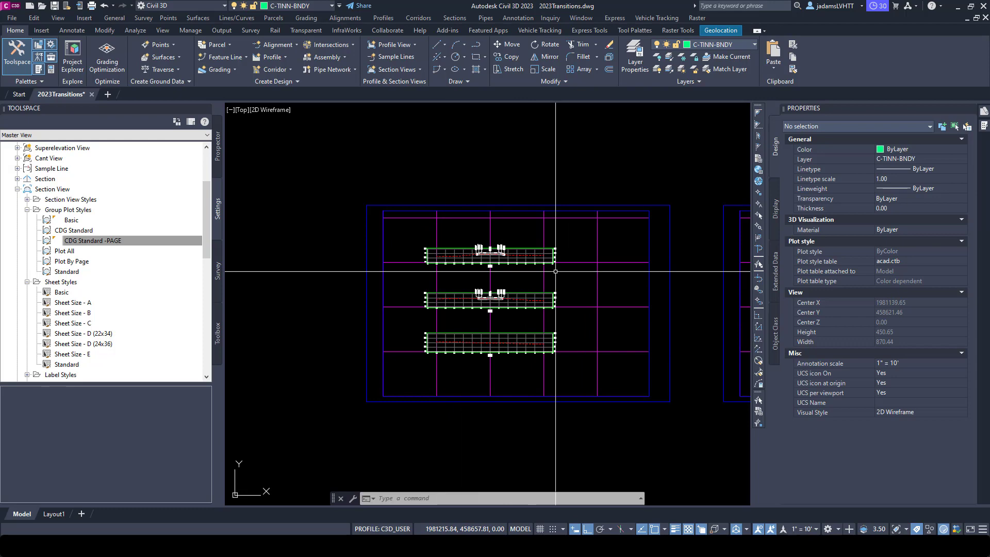
{"action": "scroll", "coordinate": [511, 321], "scroll_direction": "down", "scroll_amount": 2}
{"action": "scroll", "coordinate": [540, 328], "scroll_direction": "up", "scroll_amount": 2}
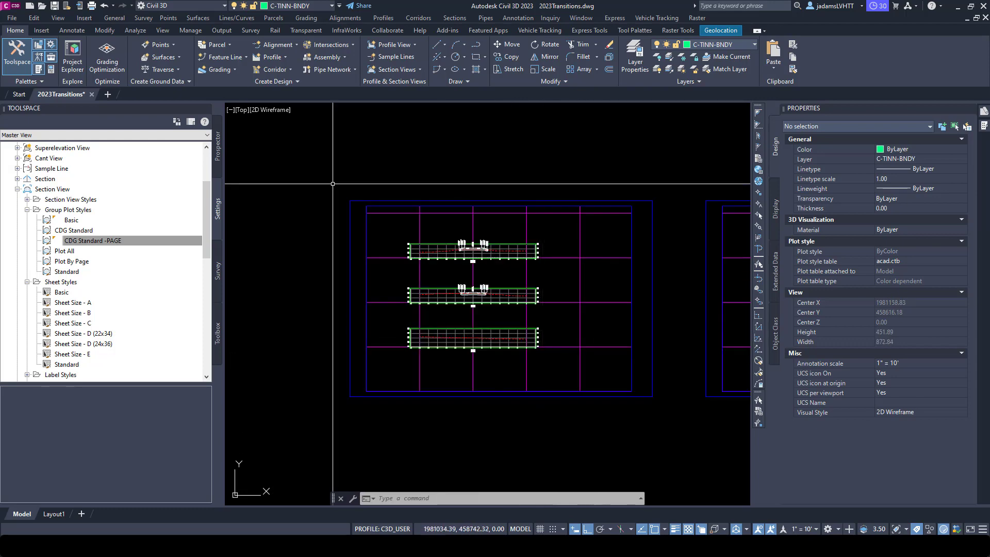
{"action": "double_click", "coordinate": [106, 242]}
{"action": "mouse_move", "coordinate": [655, 165]}
{"action": "left_mouse_down"}
{"action": "mouse_move", "coordinate": [480, 164]}
{"action": "mouse_move", "coordinate": [291, 184]}
{"action": "left_mouse_up"}
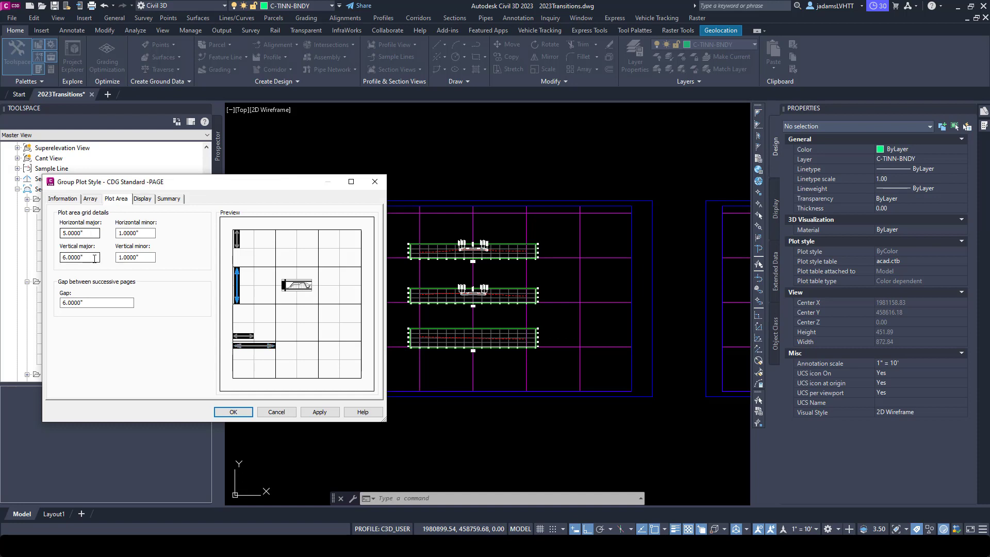
{"action": "left_click", "coordinate": [276, 412]}
{"action": "scroll", "coordinate": [463, 317], "scroll_direction": "up", "scroll_amount": 6}
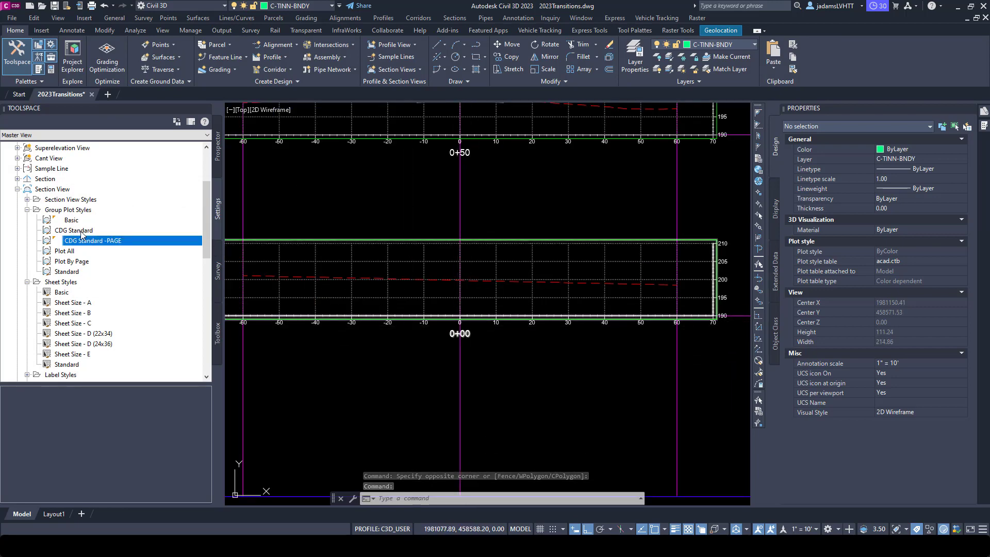
Step: Review the Array settings of CDG Standard -PAGE and accept them
{"action": "double_click", "coordinate": [89, 242]}
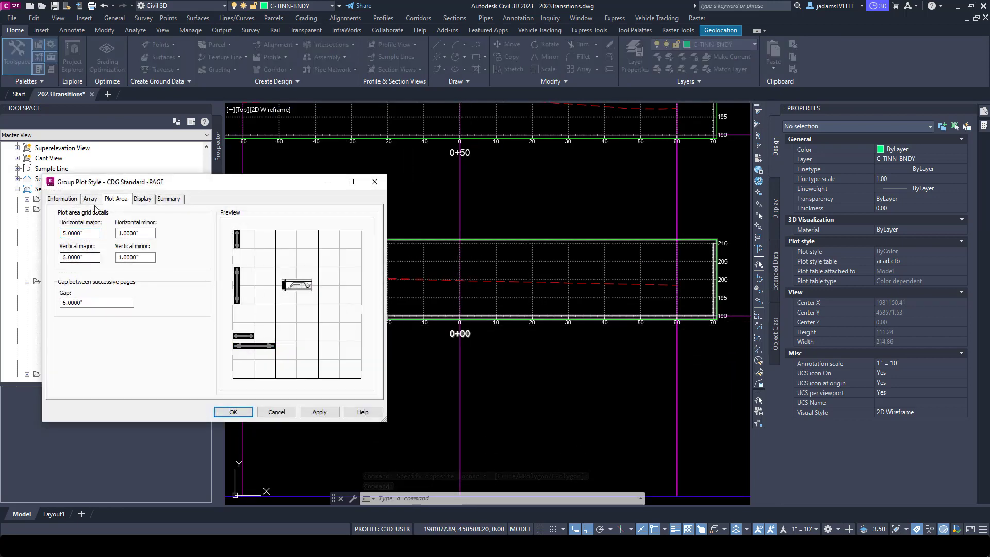
{"action": "left_click", "coordinate": [91, 200]}
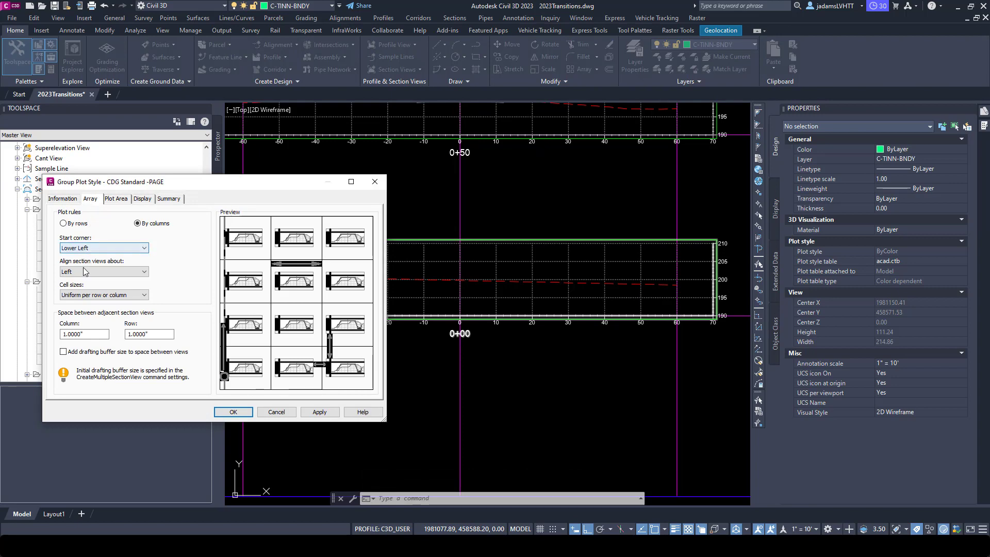
{"action": "left_click", "coordinate": [233, 412]}
{"action": "scroll", "coordinate": [515, 302], "scroll_direction": "down", "scroll_amount": 4}
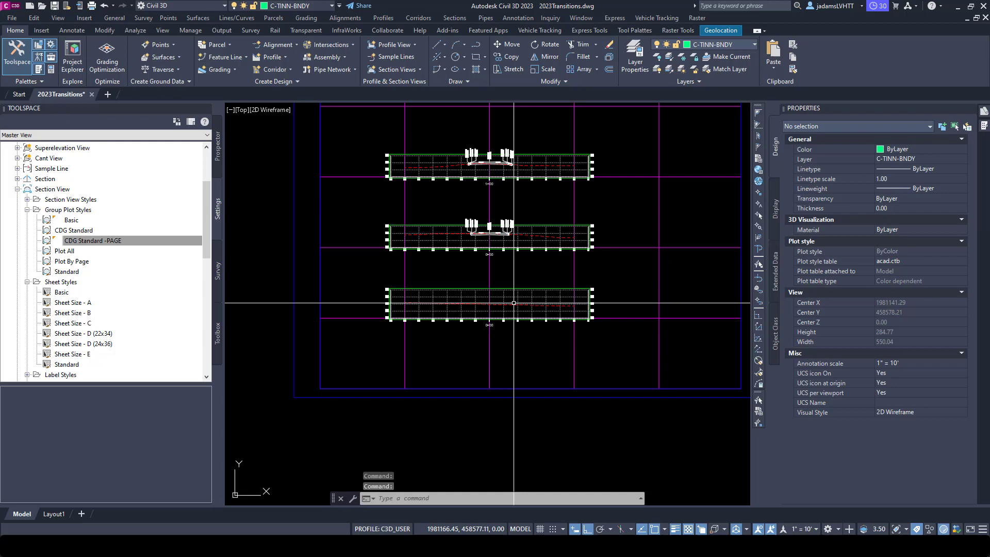
{"action": "scroll", "coordinate": [473, 317], "scroll_direction": "up", "scroll_amount": 3}
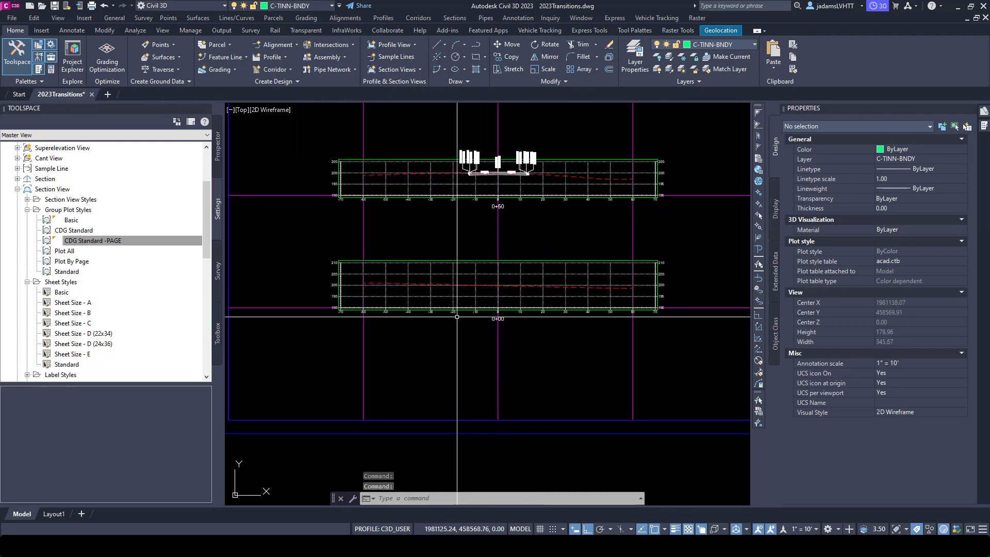
{"action": "scroll", "coordinate": [475, 335], "scroll_direction": "down", "scroll_amount": 2}
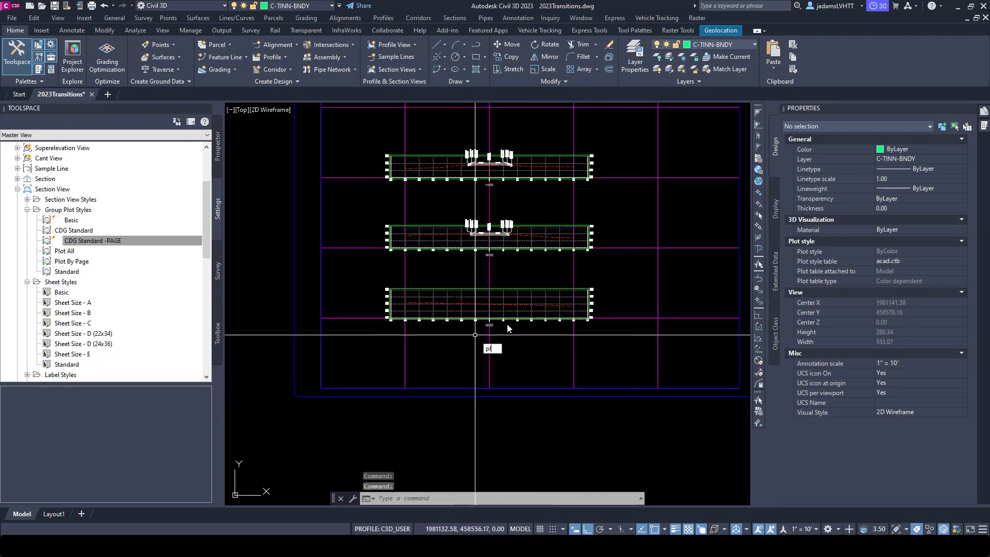
Step: Draw a horizontal polyline from the bottom section view's lower-left corner to the right
{"action": "key", "text": "Return"}
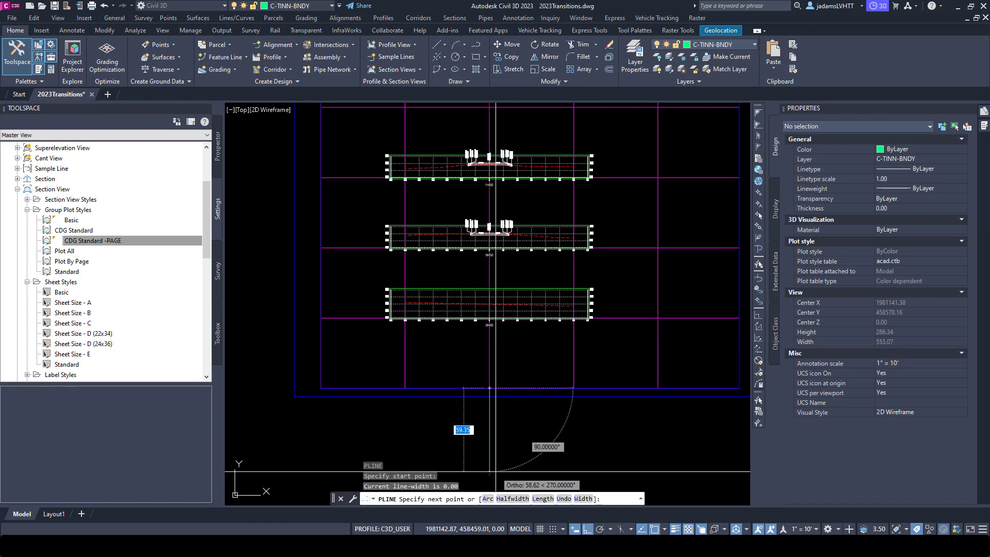
{"action": "left_click", "coordinate": [387, 318]}
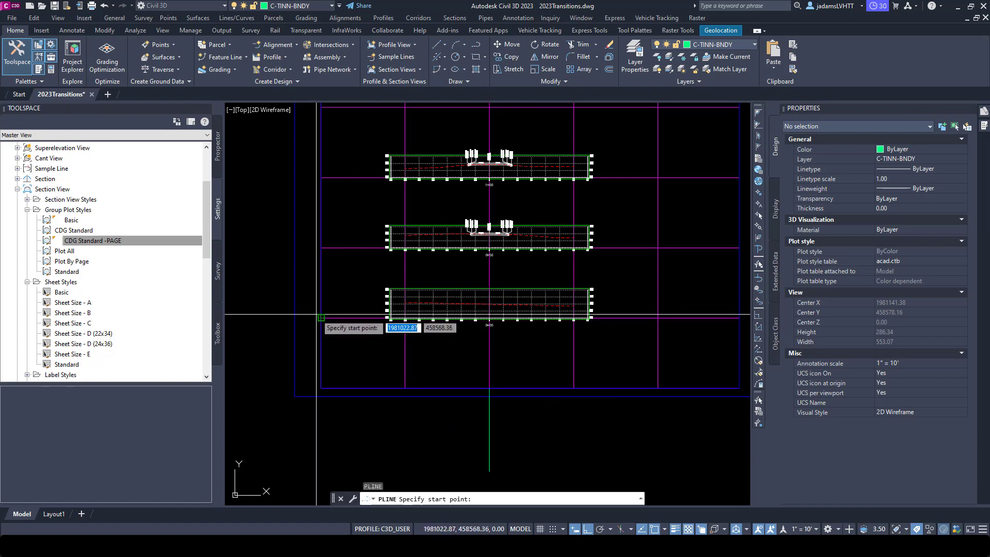
{"action": "left_click", "coordinate": [256, 319]}
{"action": "key", "text": "Return"}
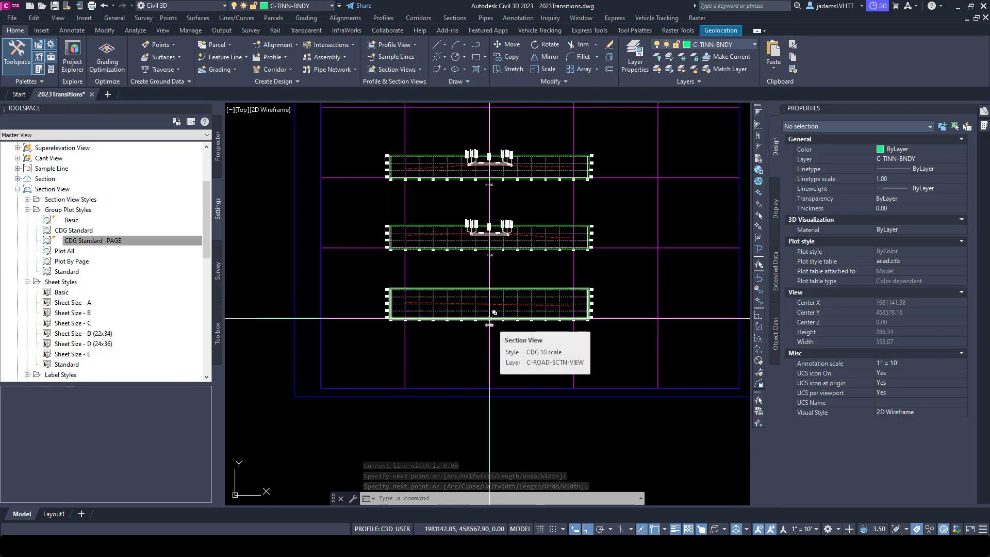
Step: Set the CDG Standard -PAGE array start corner to Upper Left
{"action": "double_click", "coordinate": [92, 240]}
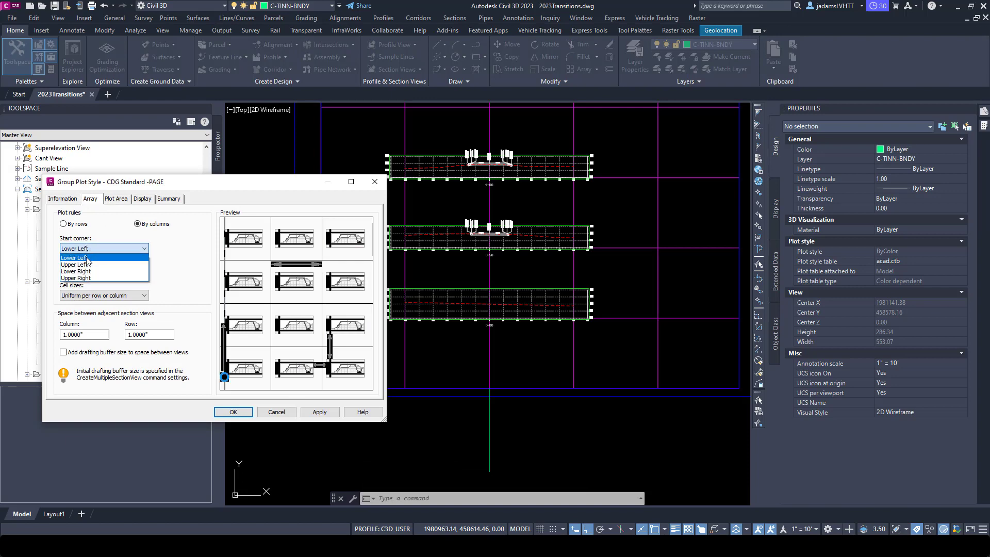
{"action": "left_click", "coordinate": [75, 265]}
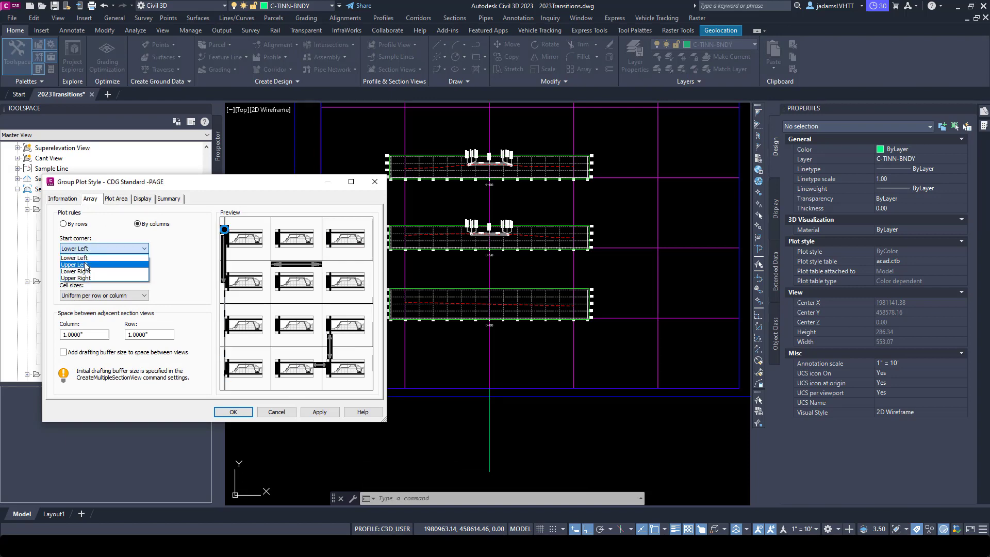
{"action": "left_click", "coordinate": [233, 412]}
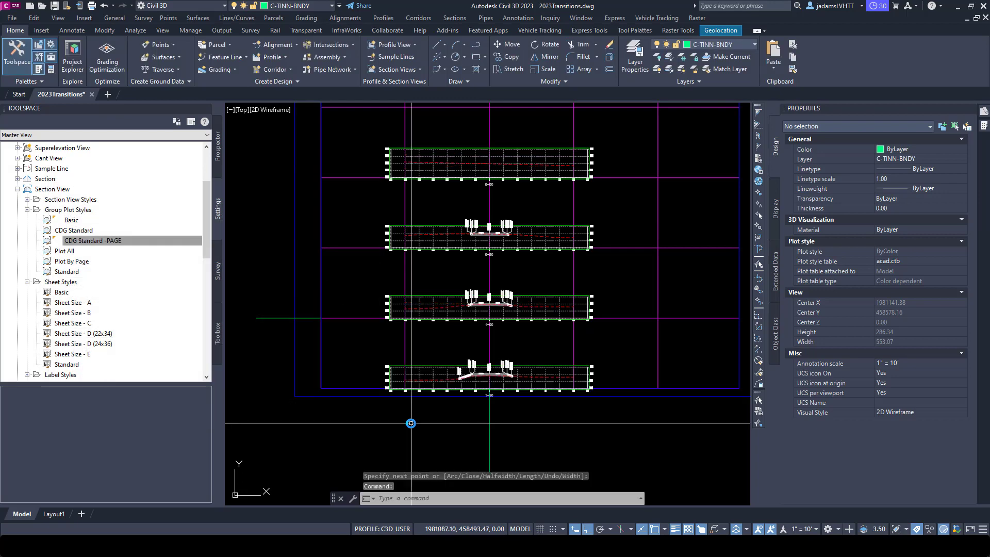
{"action": "scroll", "coordinate": [411, 423], "scroll_direction": "down", "scroll_amount": 2}
{"action": "scroll", "coordinate": [529, 316], "scroll_direction": "up", "scroll_amount": 8}
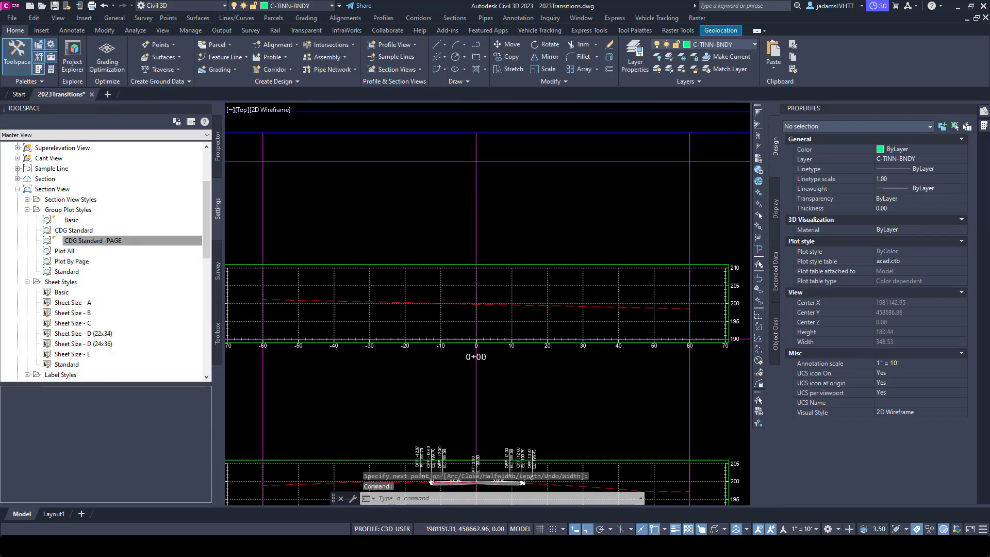
{"action": "scroll", "coordinate": [492, 291], "scroll_direction": "down", "scroll_amount": 8}
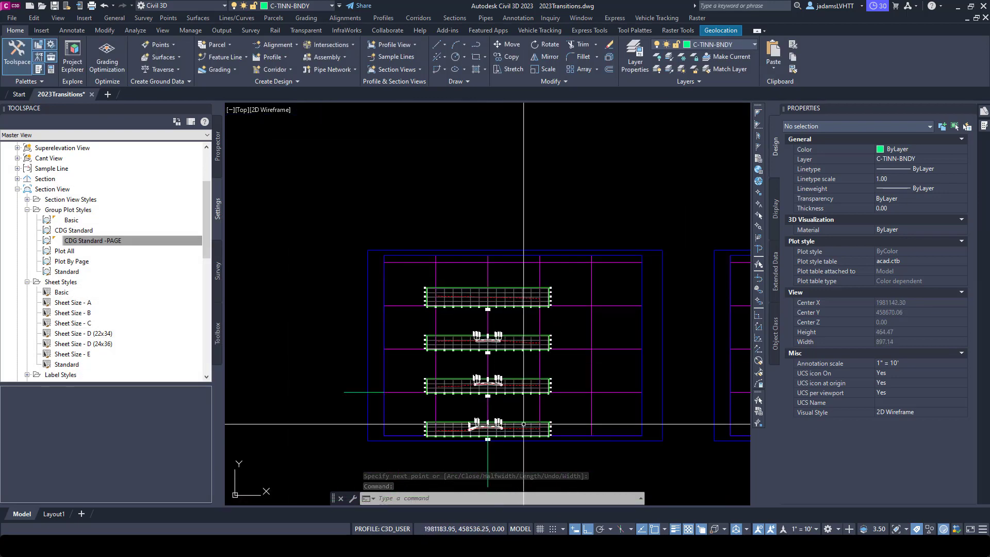
Step: Switch the start corner to Lower Right and recheck the start corner choices
{"action": "double_click", "coordinate": [93, 242]}
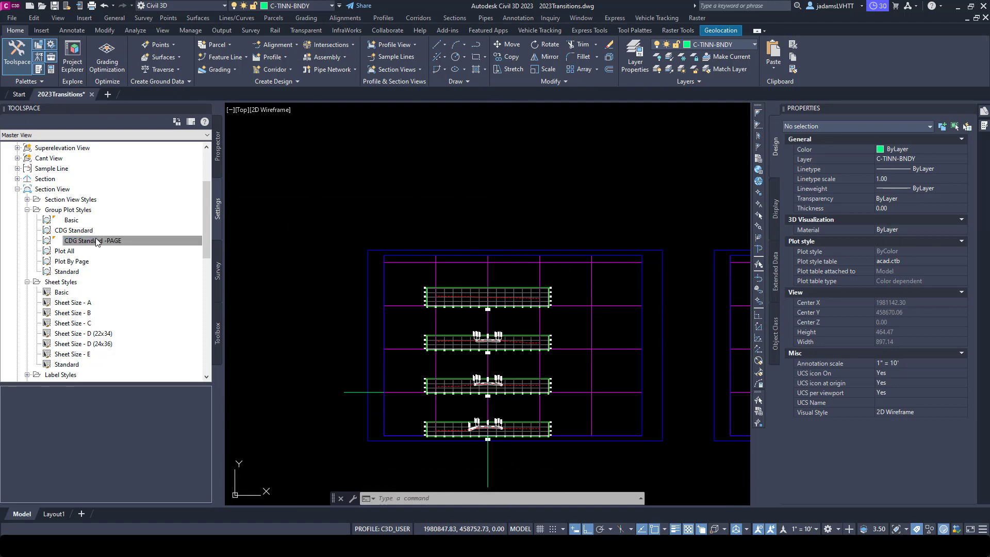
{"action": "left_click", "coordinate": [124, 249]}
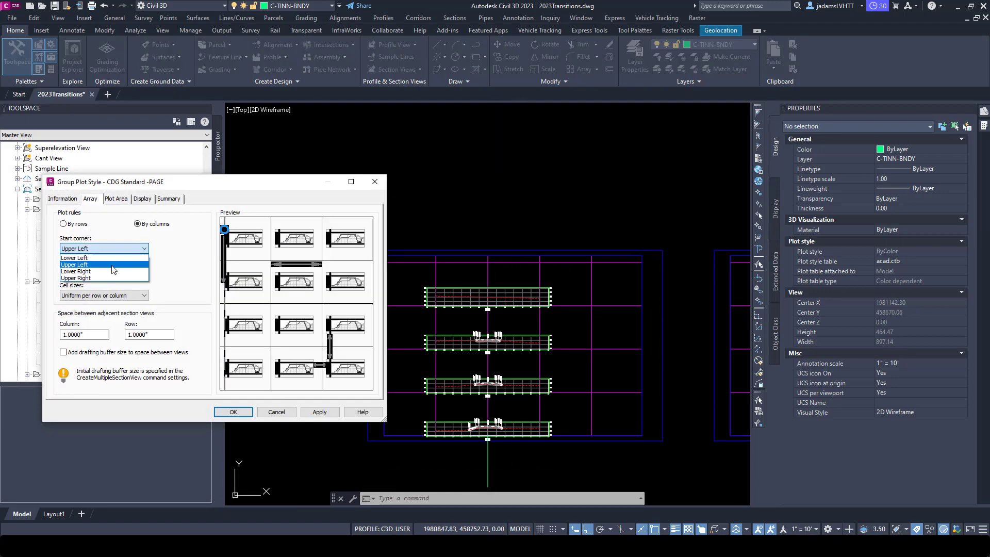
{"action": "left_click", "coordinate": [114, 272]}
{"action": "left_click", "coordinate": [232, 412]}
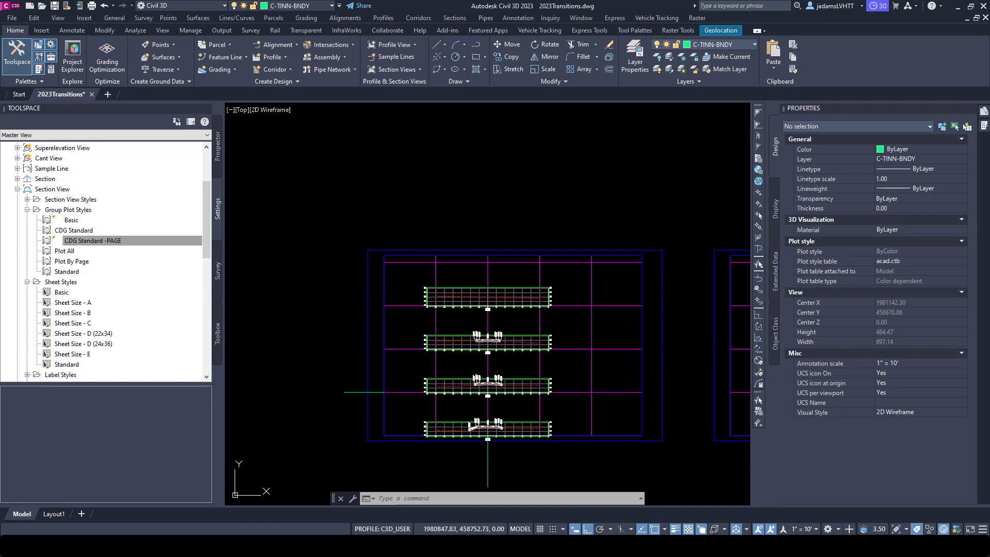
{"action": "scroll", "coordinate": [476, 400], "scroll_direction": "up", "scroll_amount": 2}
{"action": "scroll", "coordinate": [476, 401], "scroll_direction": "up", "scroll_amount": 3}
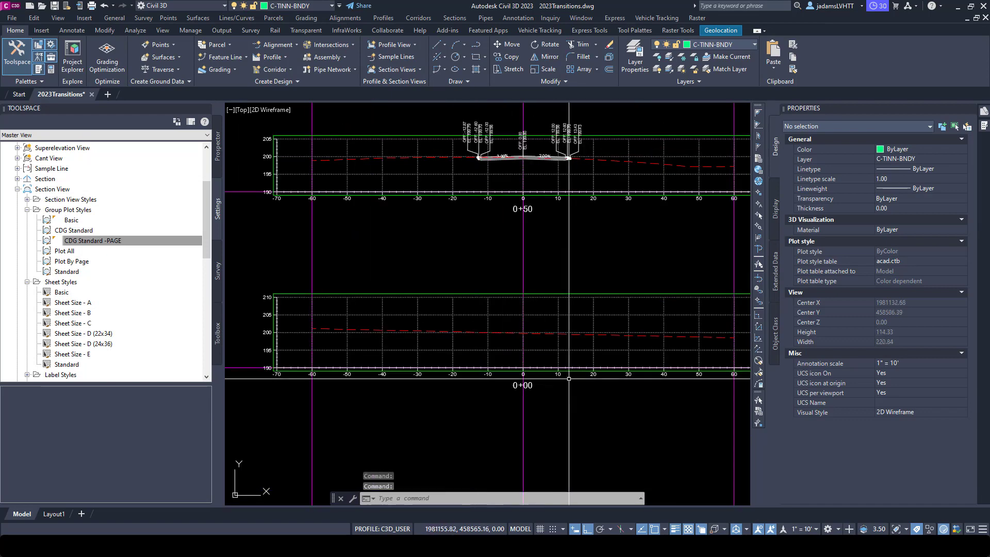
{"action": "scroll", "coordinate": [506, 402], "scroll_direction": "down", "scroll_amount": 4}
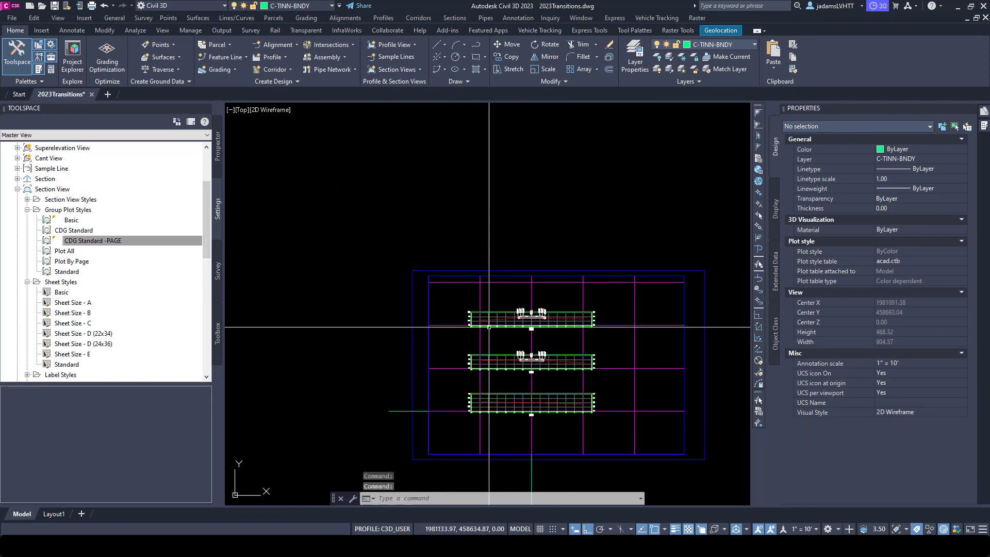
{"action": "double_click", "coordinate": [117, 242]}
{"action": "left_click", "coordinate": [88, 248]}
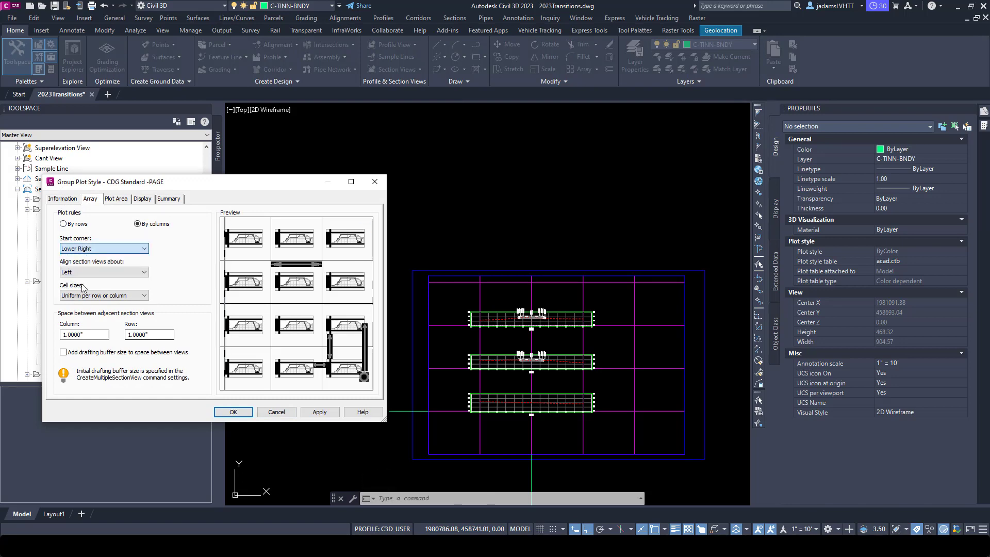
{"action": "left_click", "coordinate": [233, 412]}
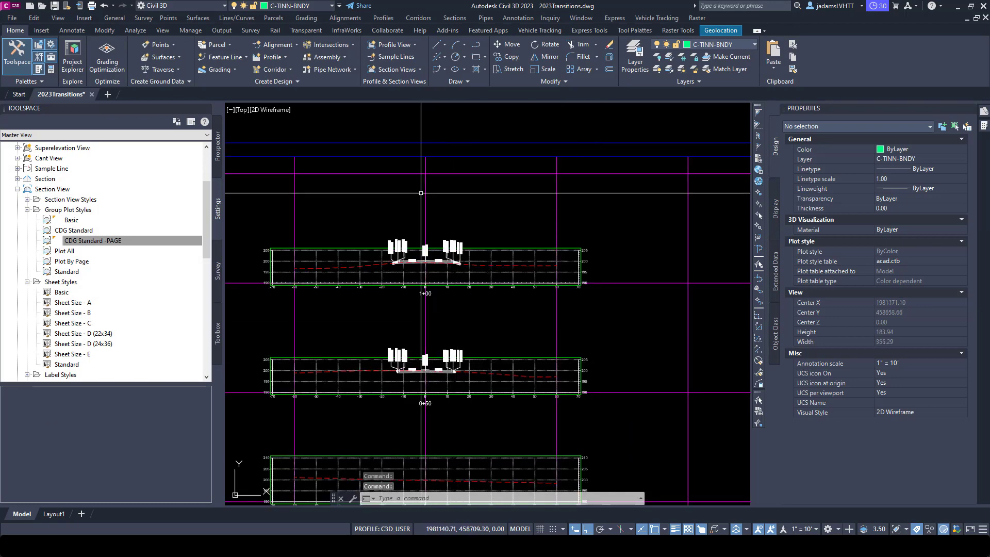
Step: Set the start corner to Lower Left and align section views about Centerline
{"action": "left_click", "coordinate": [82, 241]}
{"action": "double_click", "coordinate": [87, 242]}
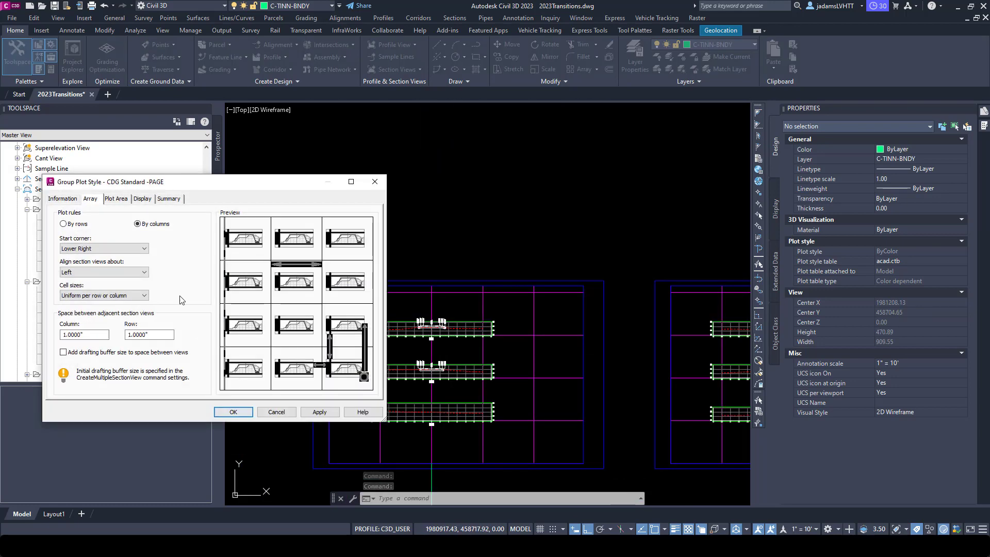
{"action": "left_click", "coordinate": [95, 258]}
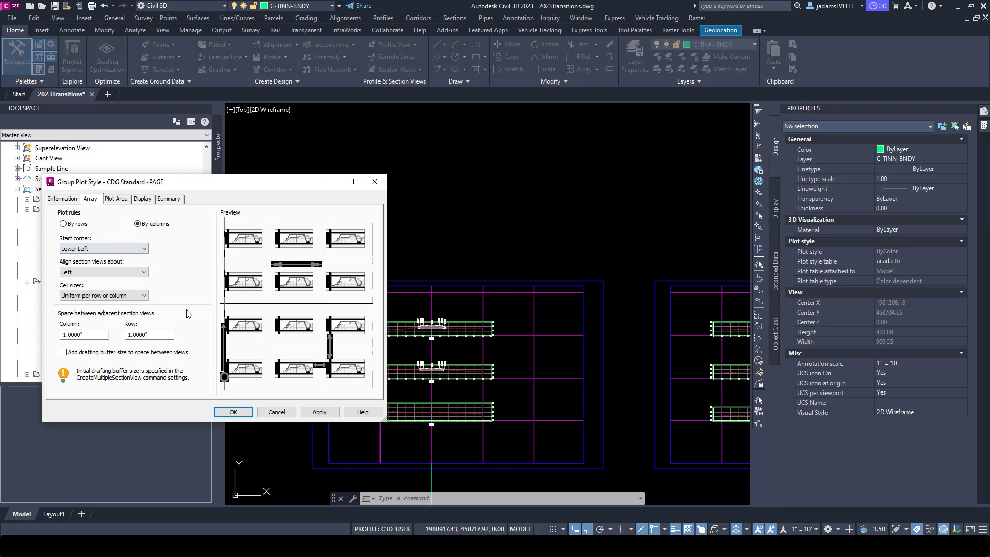
{"action": "left_click", "coordinate": [102, 272]}
{"action": "left_click", "coordinate": [94, 287]}
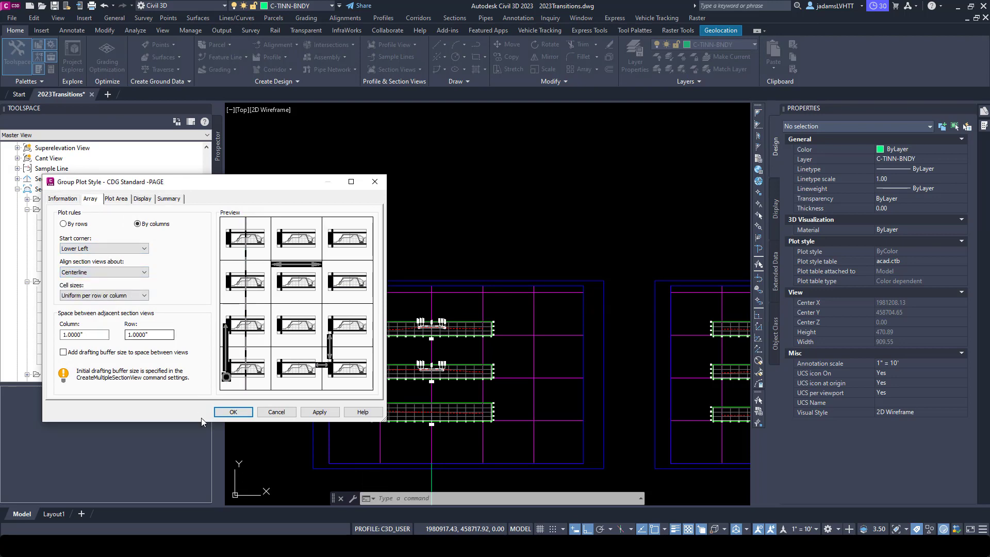
{"action": "left_click", "coordinate": [232, 413]}
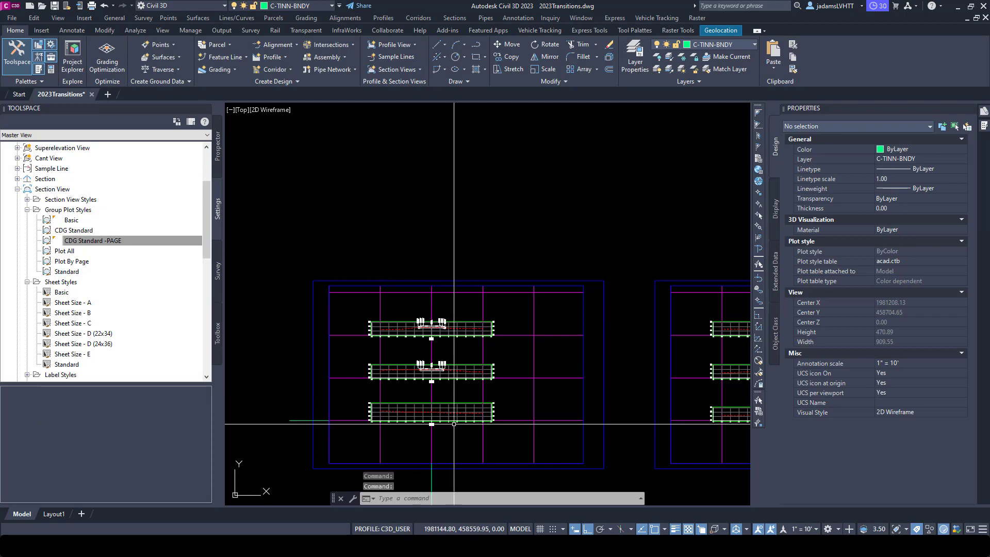
{"action": "scroll", "coordinate": [434, 387], "scroll_direction": "up", "scroll_amount": 4}
{"action": "scroll", "coordinate": [431, 331], "scroll_direction": "down", "scroll_amount": 4}
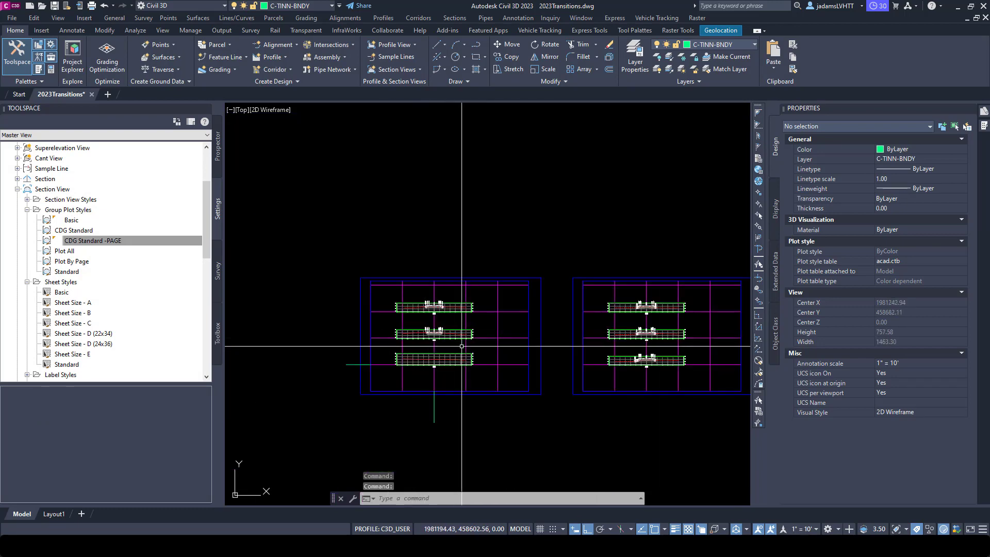
{"action": "scroll", "coordinate": [424, 311], "scroll_direction": "up", "scroll_amount": 6}
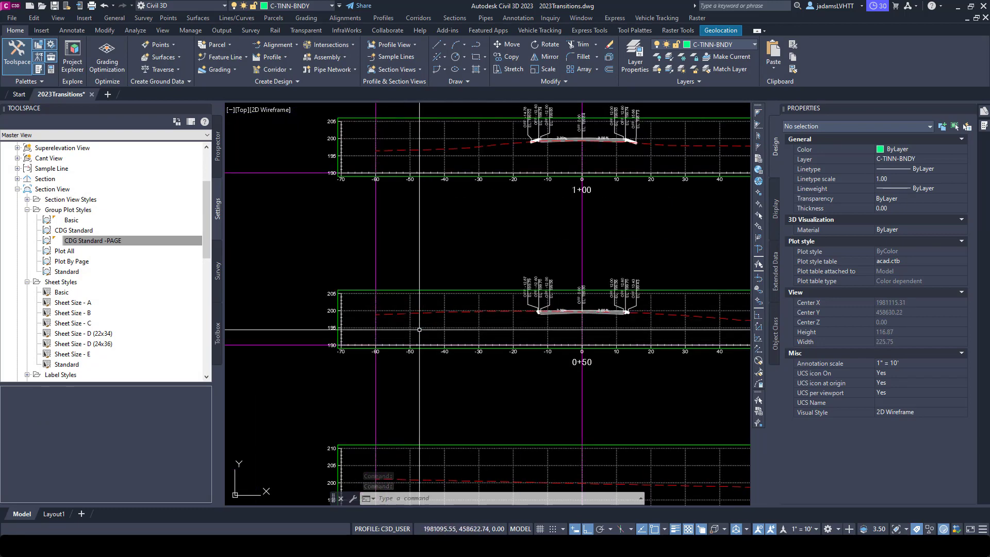
Step: Give section view 0+50 user-specified offsets of -50 left and 50 right
{"action": "double_click", "coordinate": [418, 335]}
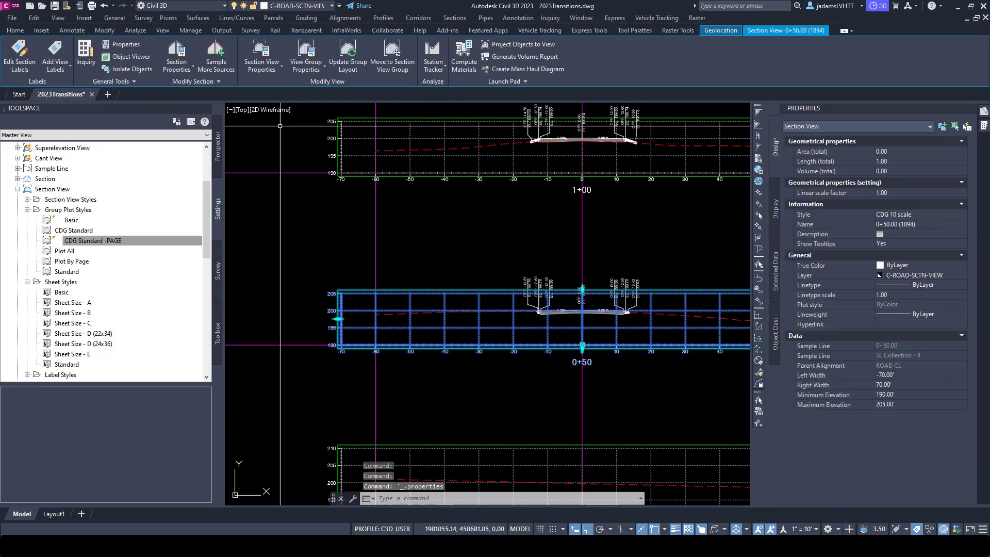
{"action": "left_click", "coordinate": [262, 56]}
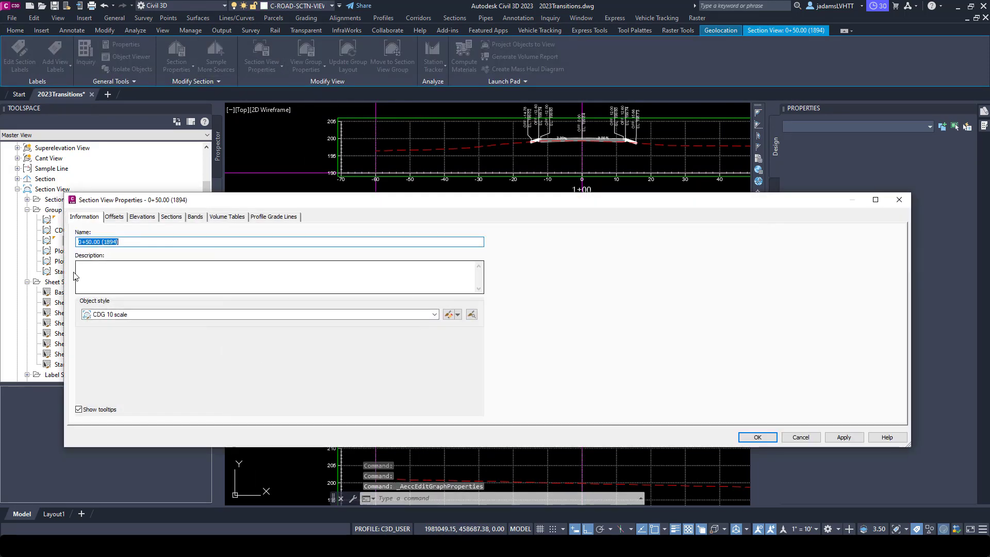
{"action": "left_click", "coordinate": [114, 217]}
{"action": "left_click", "coordinate": [148, 220]}
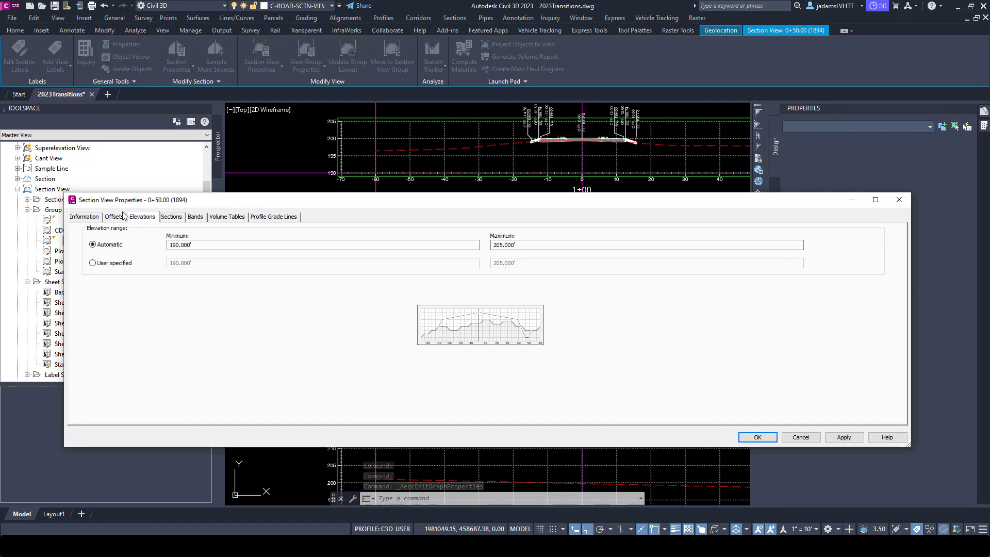
{"action": "left_click", "coordinate": [98, 219]}
{"action": "left_click", "coordinate": [114, 219]}
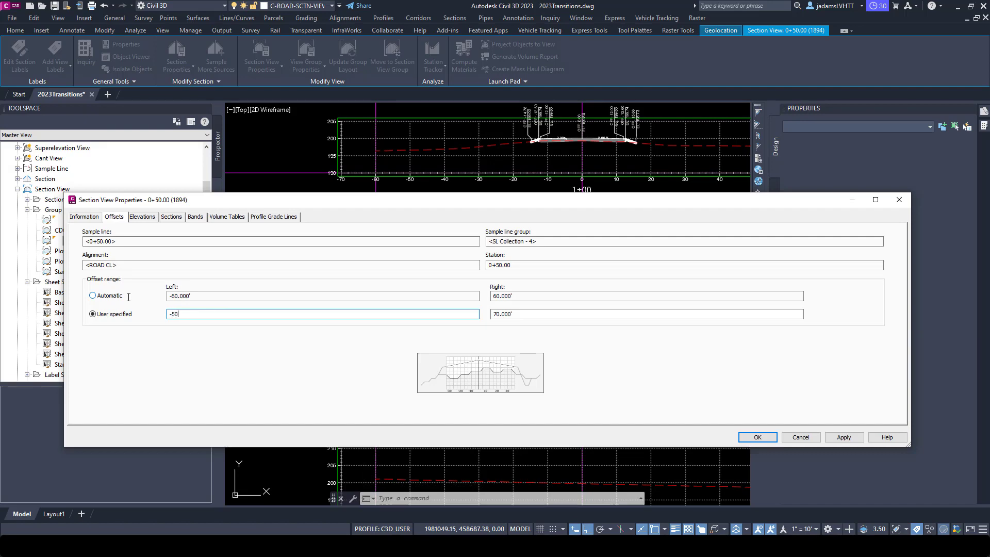
{"action": "key", "text": "Tab"}
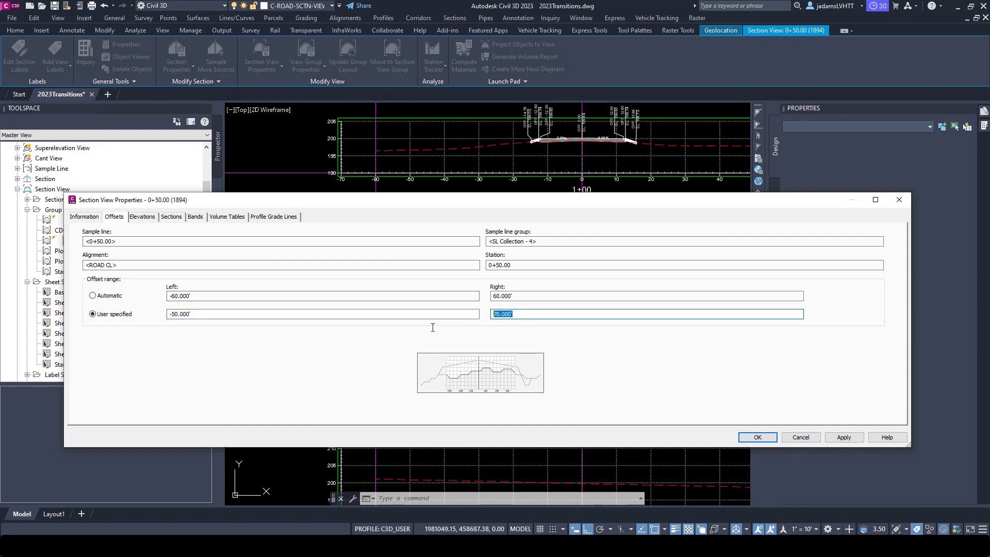
{"action": "type", "text": "50"}
{"action": "left_click", "coordinate": [757, 437]}
{"action": "scroll", "coordinate": [466, 286], "scroll_direction": "down", "scroll_amount": 3}
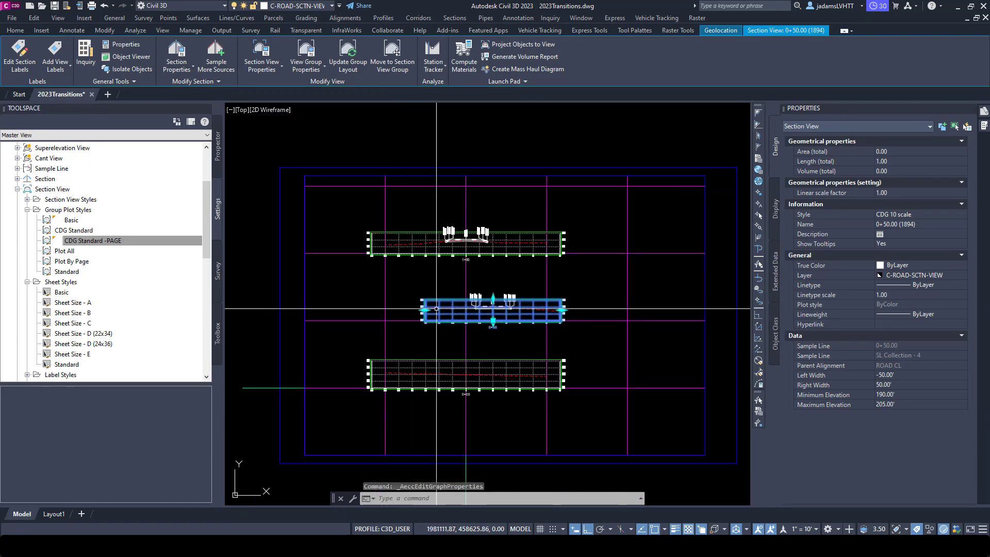
{"action": "key", "text": "Escape"}
{"action": "left_click", "coordinate": [466, 286]}
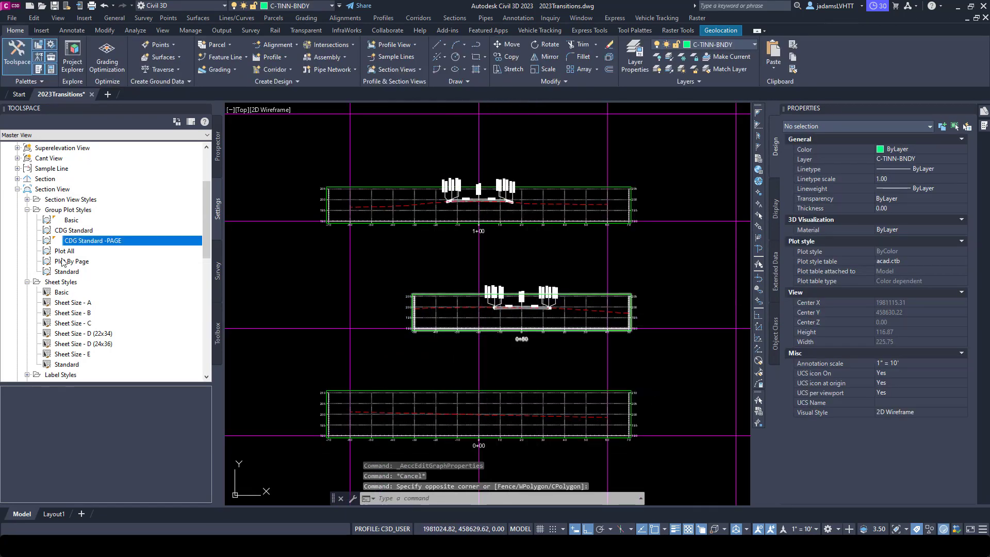
Step: Edit CDG Standard -PAGE and reapply it unchanged to the section views
{"action": "right_click", "coordinate": [111, 244]}
{"action": "left_click", "coordinate": [134, 255]}
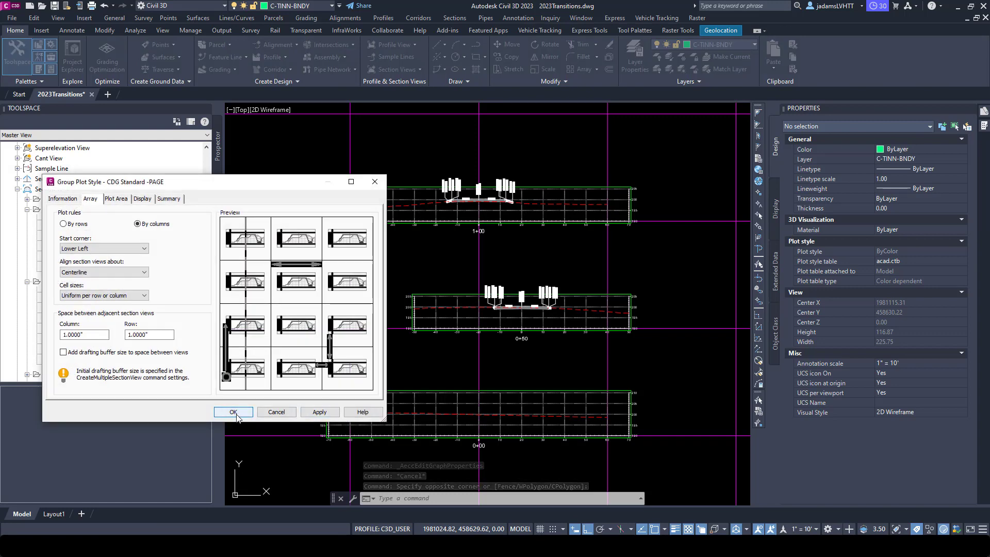
{"action": "left_click", "coordinate": [233, 413]}
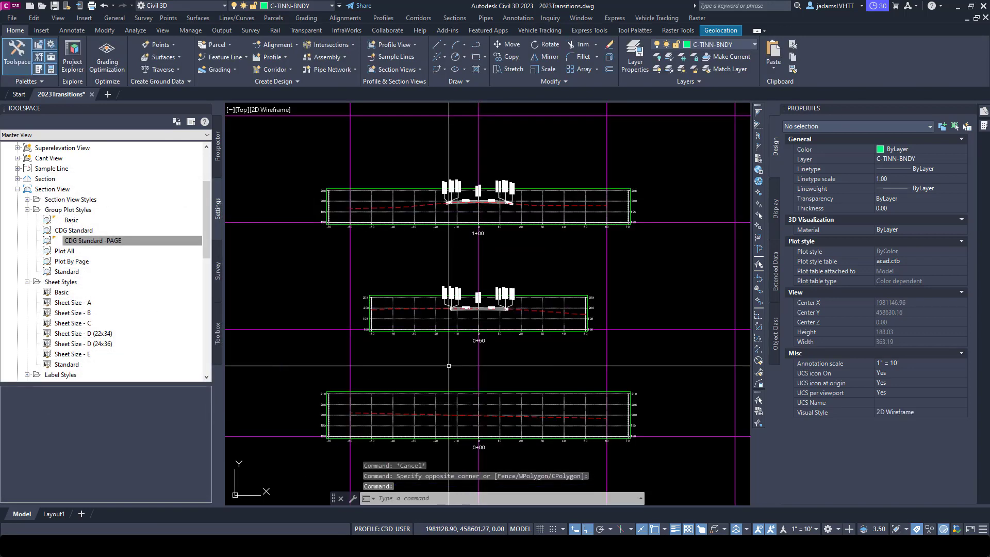
{"action": "scroll", "coordinate": [486, 232], "scroll_direction": "down", "scroll_amount": 1}
{"action": "scroll", "coordinate": [482, 240], "scroll_direction": "up", "scroll_amount": 1}
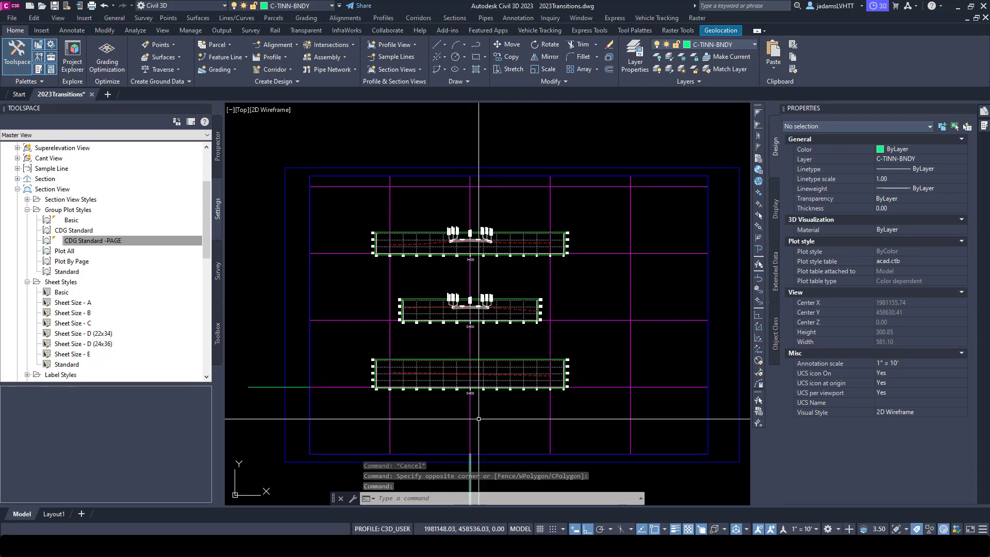
Step: Change the style's alignment to Left so 0+50 lines up with the others
{"action": "left_click", "coordinate": [138, 242]}
{"action": "double_click", "coordinate": [125, 242]}
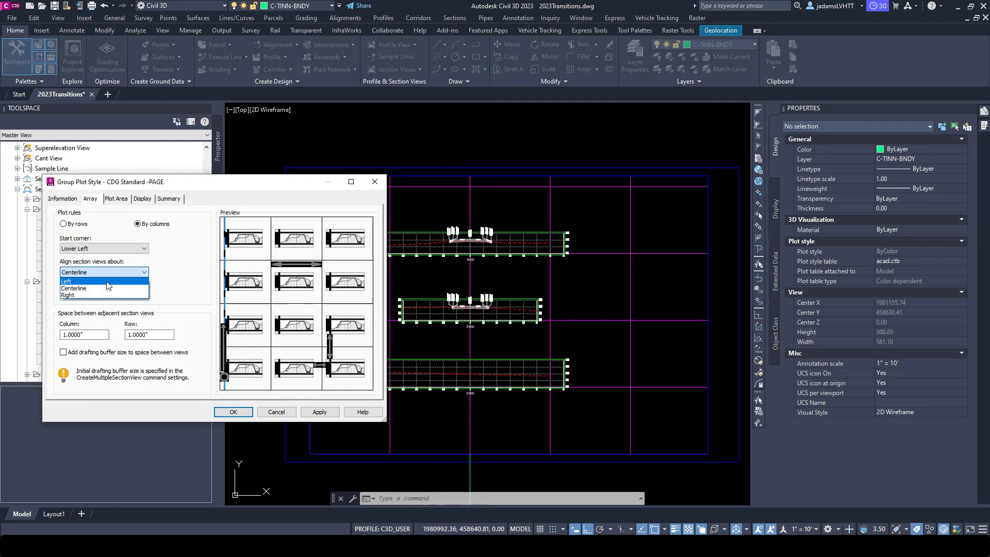
{"action": "left_click", "coordinate": [104, 281]}
{"action": "left_click", "coordinate": [232, 412]}
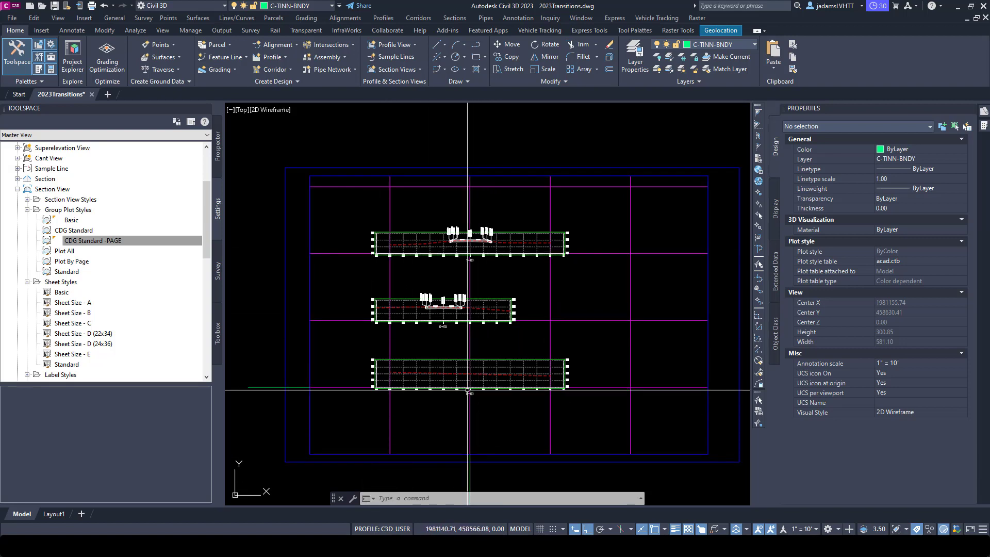
Step: Enter 14 inches as the CDG Standard -PAGE vertical major grid spacing on Plot Area
{"action": "double_click", "coordinate": [98, 241]}
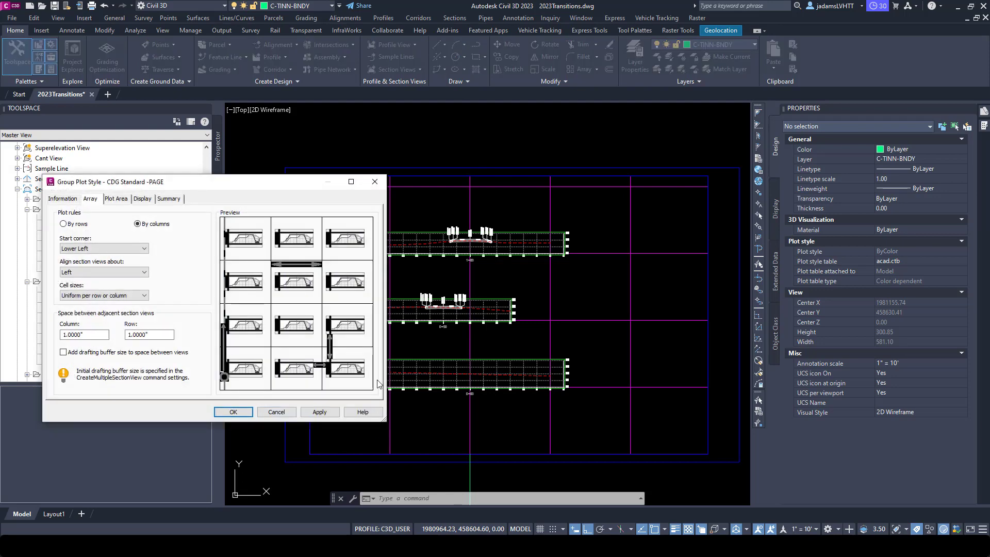
{"action": "left_click", "coordinate": [117, 199]}
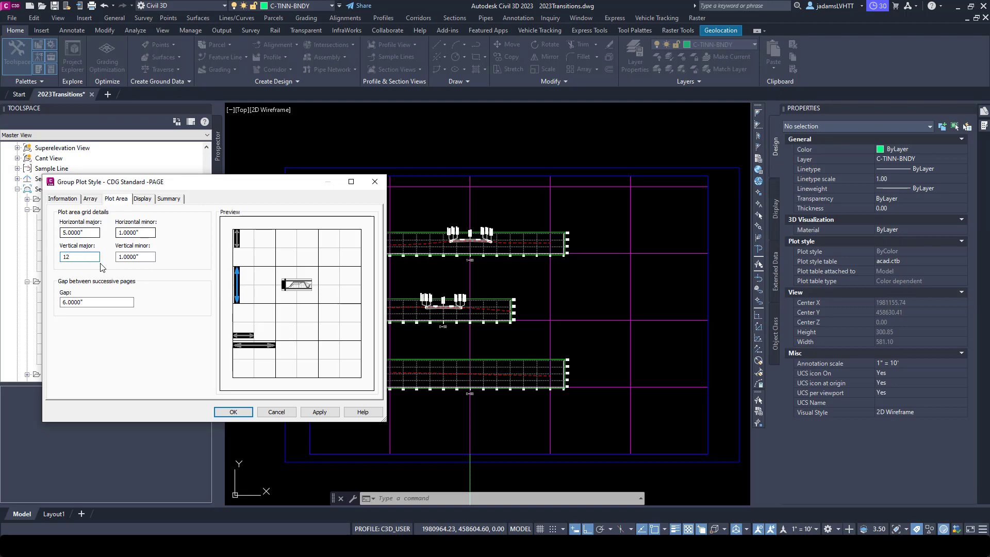
{"action": "left_click", "coordinate": [232, 412]}
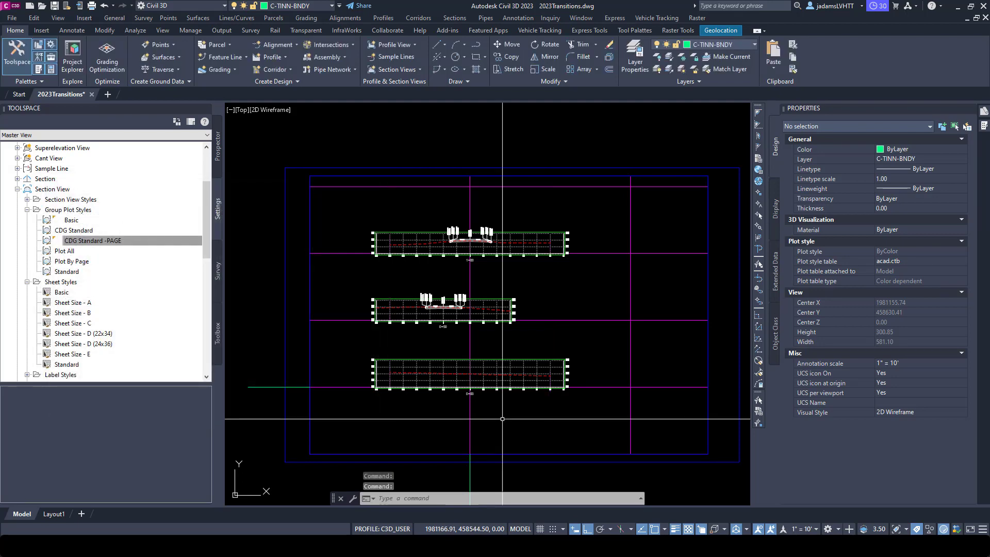
{"action": "left_click", "coordinate": [80, 243]}
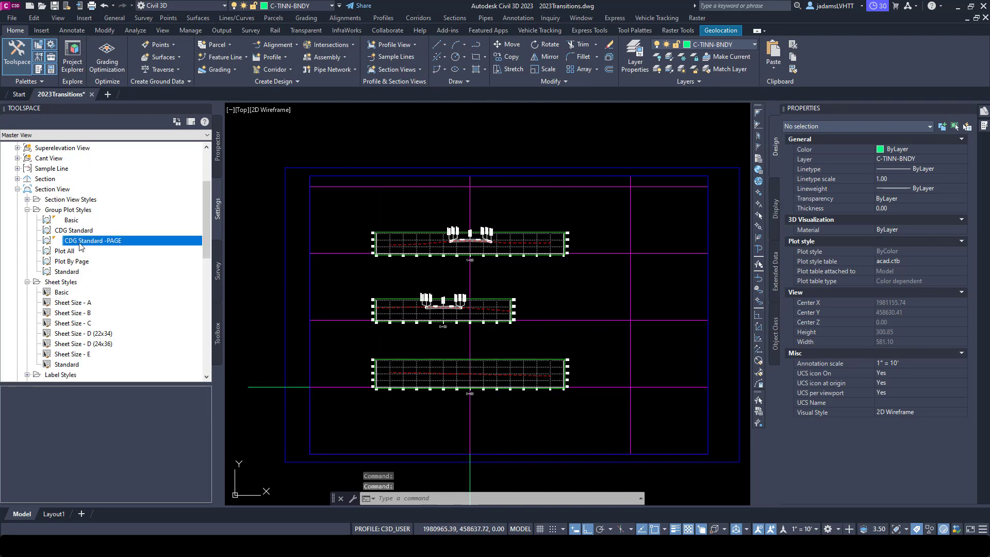
{"action": "double_click", "coordinate": [79, 242]}
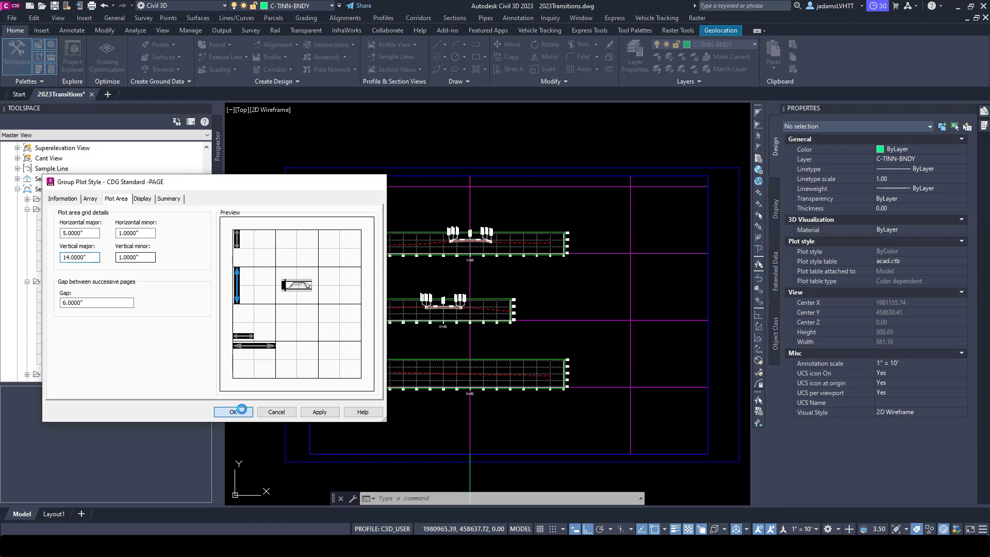
{"action": "left_click", "coordinate": [242, 410]}
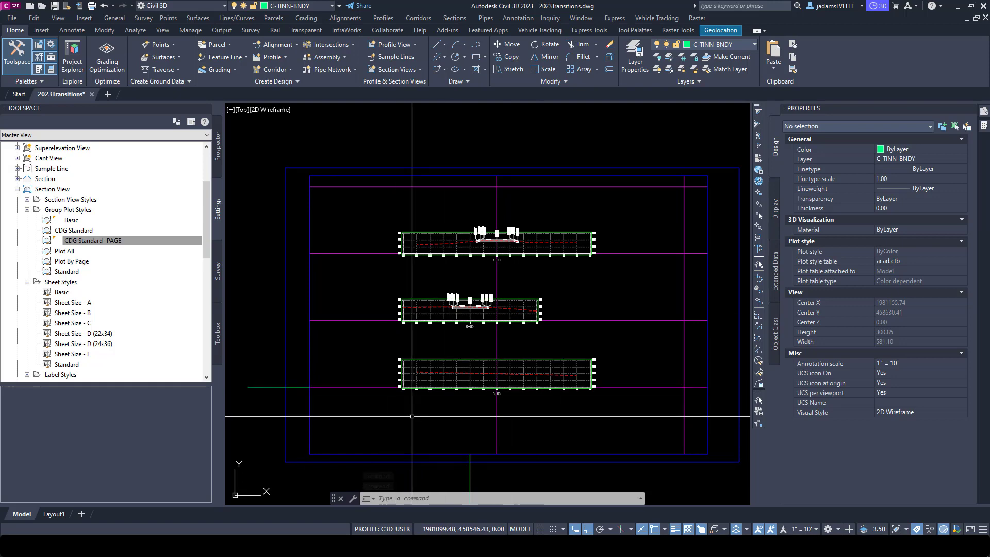
Step: Set the CDG Standard -PAGE vertical major grid spacing to 7 inches
{"action": "scroll", "coordinate": [449, 392], "scroll_direction": "up", "scroll_amount": 5}
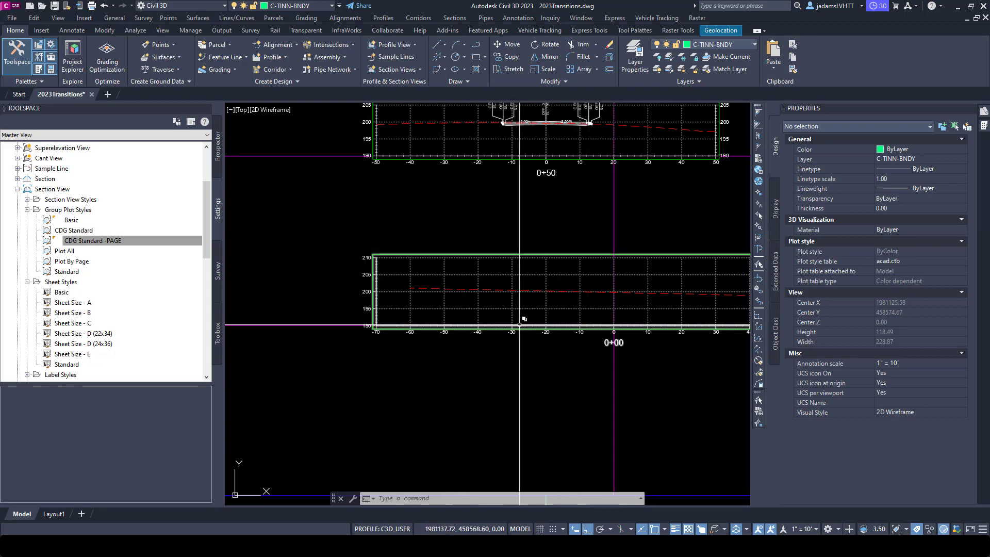
{"action": "double_click", "coordinate": [107, 242]}
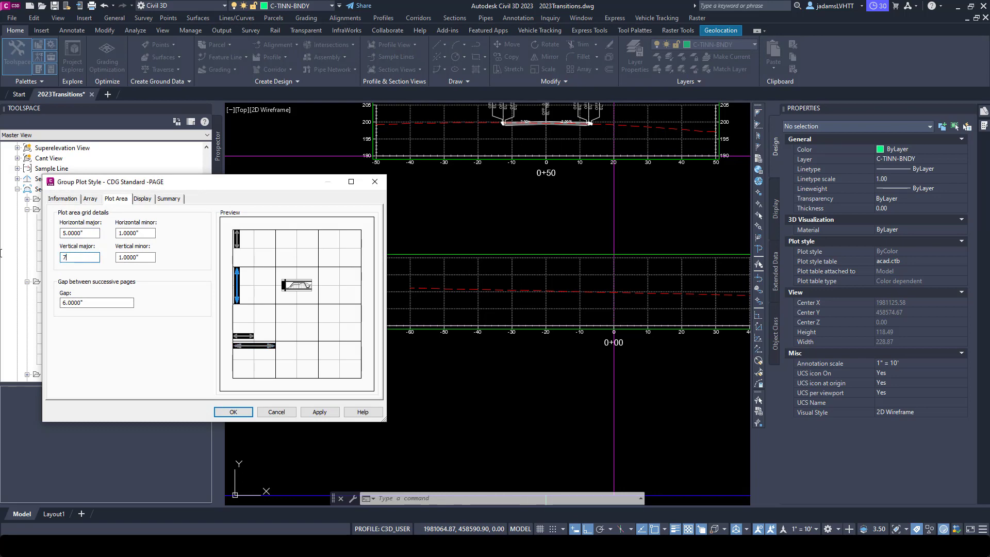
{"action": "left_click", "coordinate": [234, 412]}
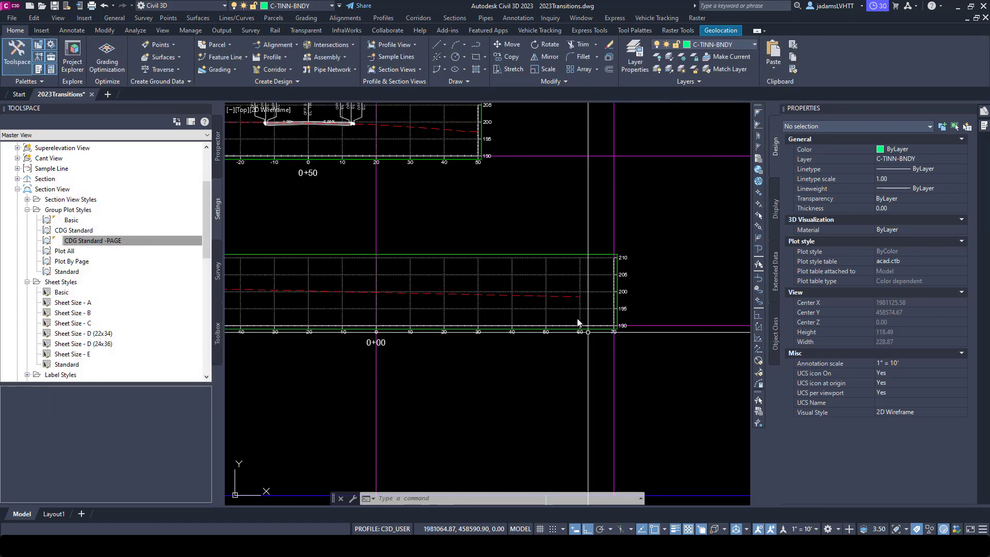
{"action": "scroll", "coordinate": [598, 298], "scroll_direction": "down", "scroll_amount": 3}
{"action": "scroll", "coordinate": [598, 299], "scroll_direction": "up", "scroll_amount": 5}
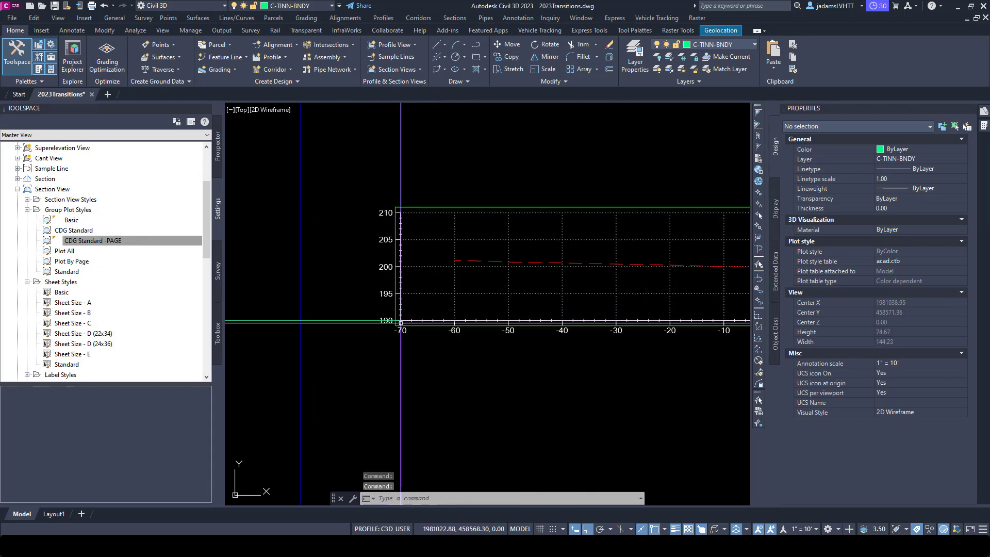
{"action": "scroll", "coordinate": [381, 310], "scroll_direction": "down", "scroll_amount": 3}
{"action": "scroll", "coordinate": [513, 332], "scroll_direction": "up", "scroll_amount": 2}
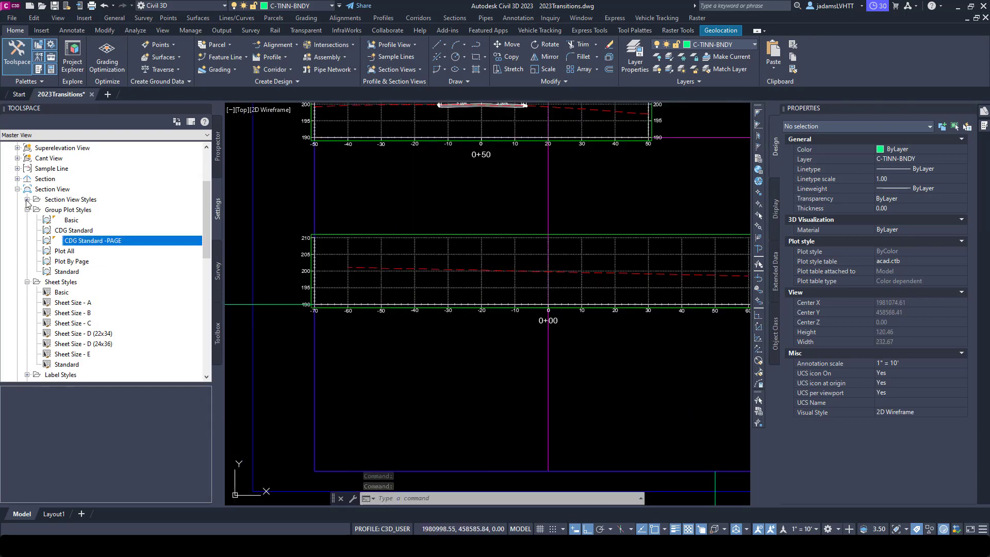
Step: Reduce the vertical major spacing to 5 inches, placing 0+50 above 0+00
{"action": "double_click", "coordinate": [90, 242]}
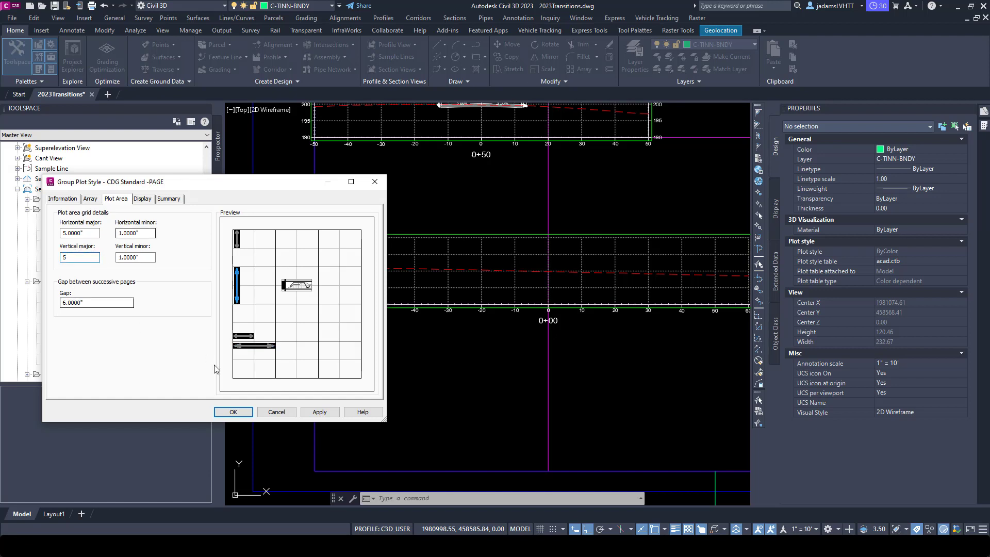
{"action": "left_click", "coordinate": [226, 415]}
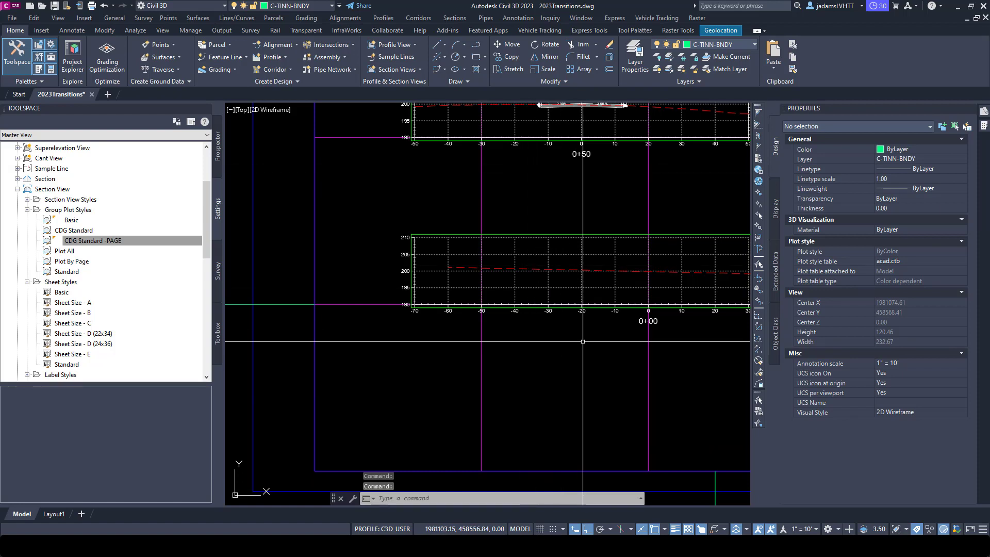
{"action": "scroll", "coordinate": [480, 279], "scroll_direction": "down", "scroll_amount": 2}
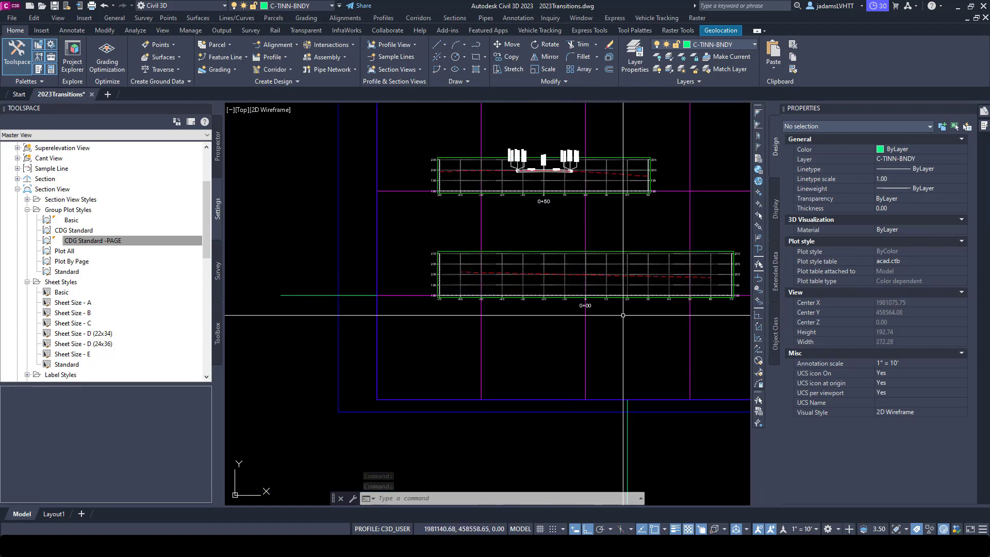
{"action": "scroll", "coordinate": [507, 294], "scroll_direction": "up", "scroll_amount": 2}
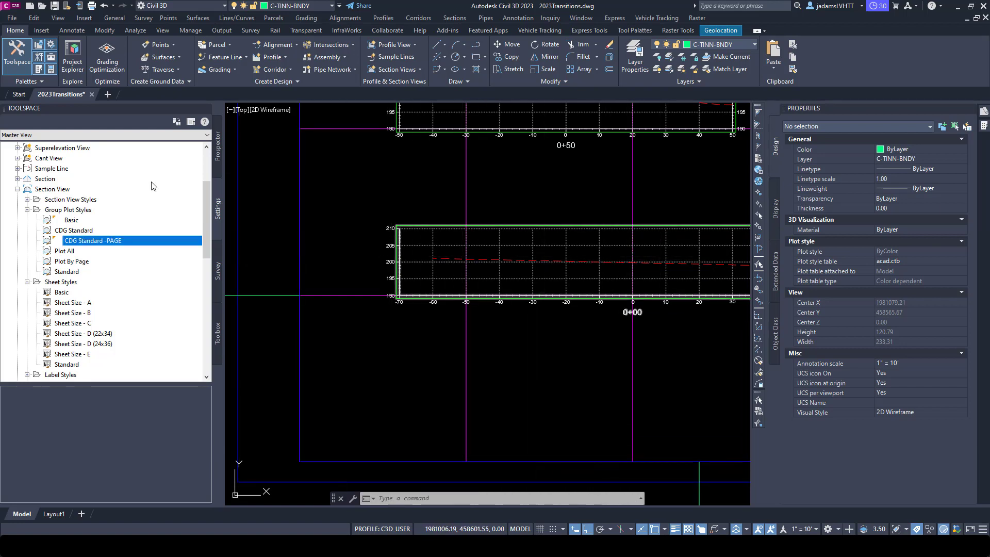
Step: Set CDG Standard -PAGE horizontal major spacing to 3 inches, then vertical major to 2 inches
{"action": "double_click", "coordinate": [94, 242]}
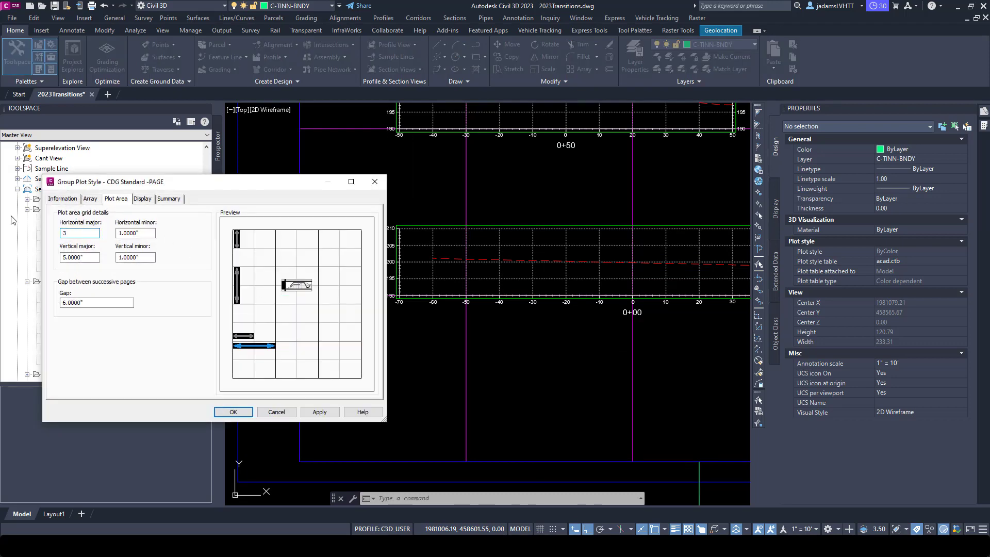
{"action": "left_click", "coordinate": [233, 412]}
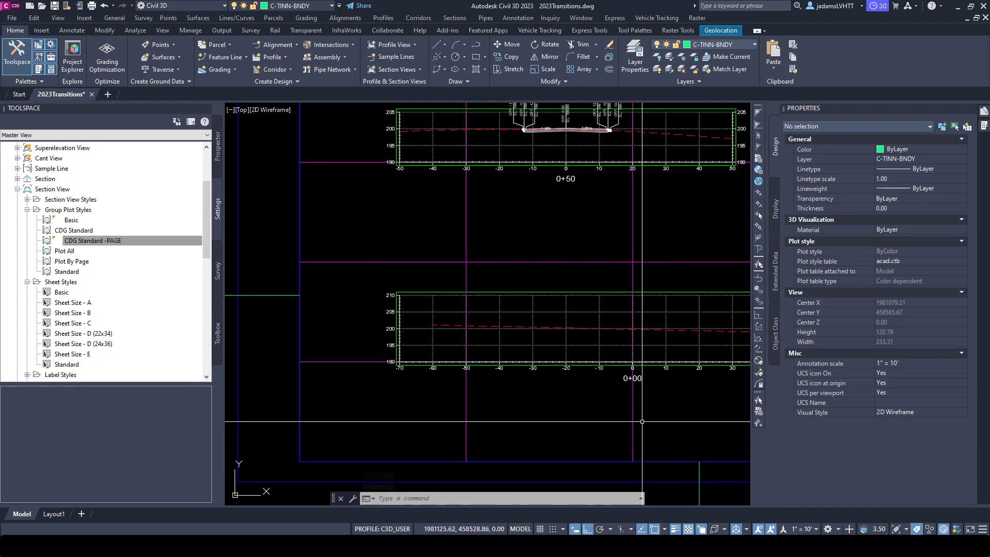
{"action": "left_click", "coordinate": [105, 239]}
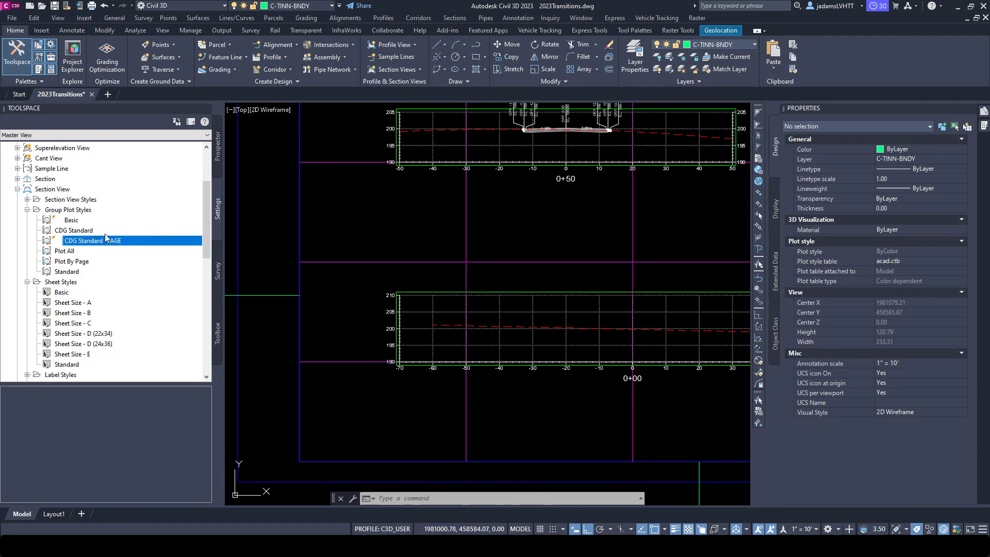
{"action": "double_click", "coordinate": [101, 242]}
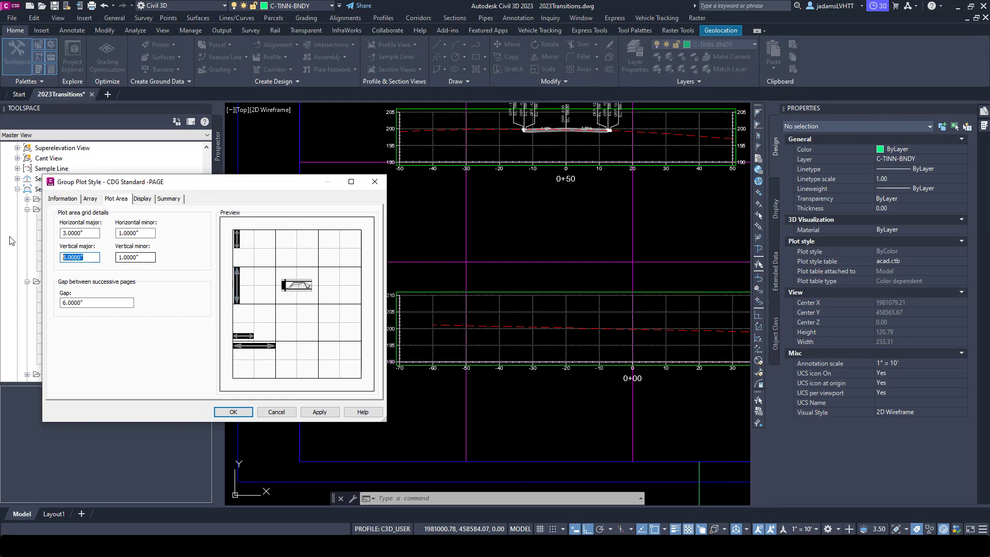
{"action": "left_click", "coordinate": [237, 412]}
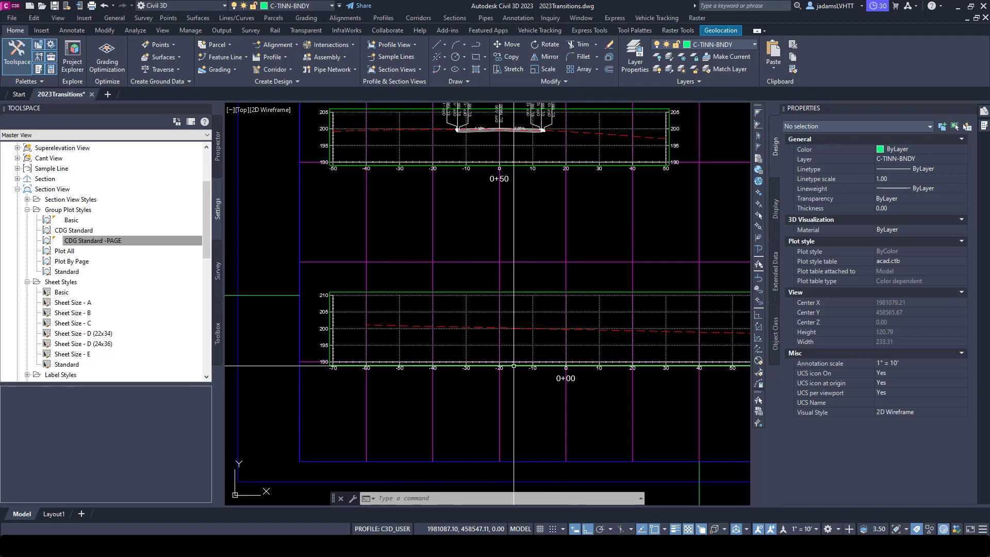
Step: Change the CDG Standard -PAGE array alignment to Right so 0+50 lines up on the right
{"action": "scroll", "coordinate": [512, 366], "scroll_direction": "down", "scroll_amount": 3}
{"action": "scroll", "coordinate": [488, 188], "scroll_direction": "down", "scroll_amount": 2}
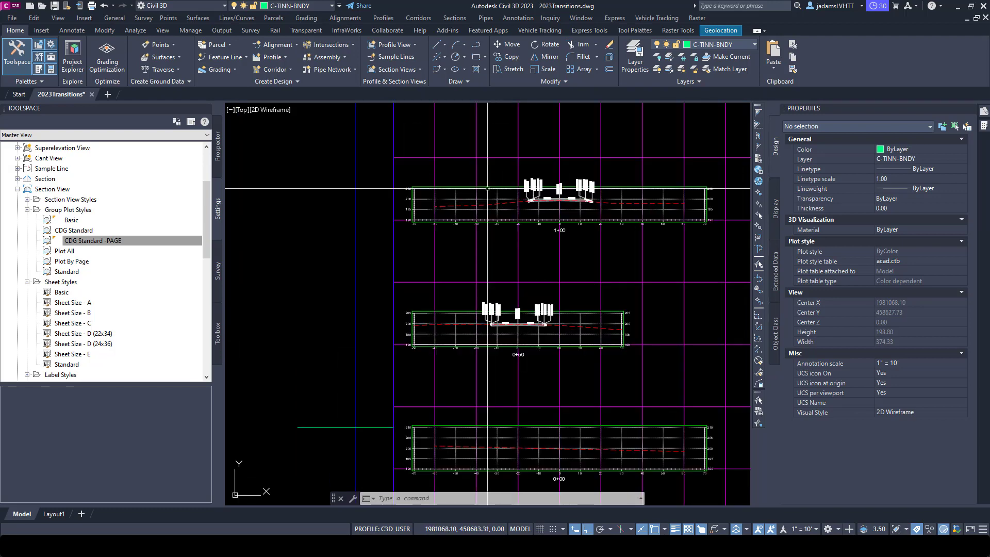
{"action": "scroll", "coordinate": [527, 360], "scroll_direction": "up", "scroll_amount": 2}
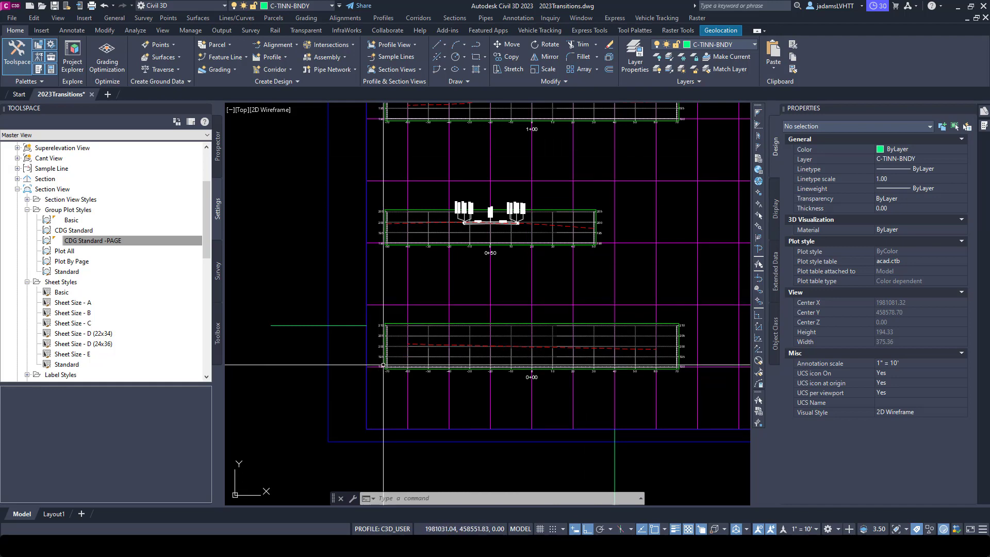
{"action": "left_click", "coordinate": [111, 242]}
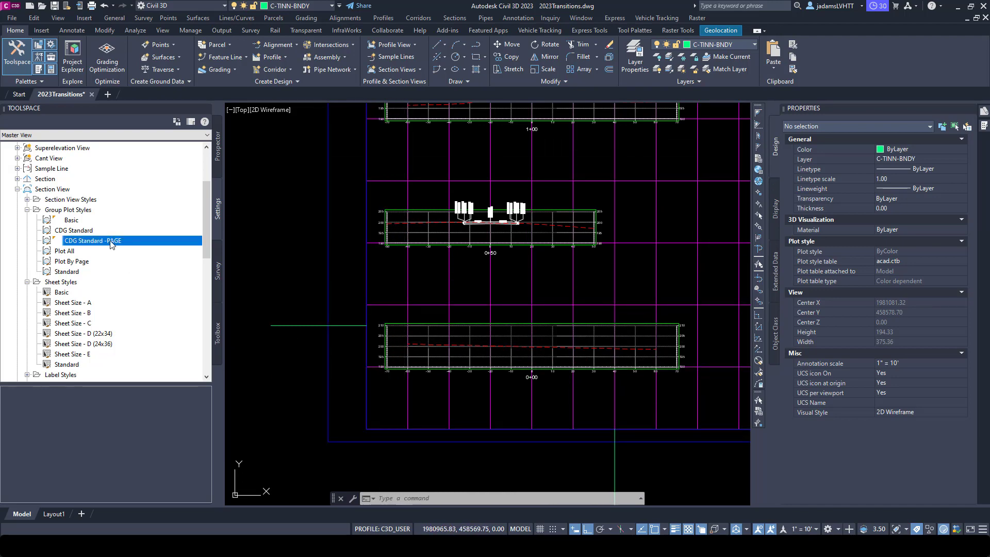
{"action": "double_click", "coordinate": [111, 243]}
{"action": "left_click", "coordinate": [90, 200]}
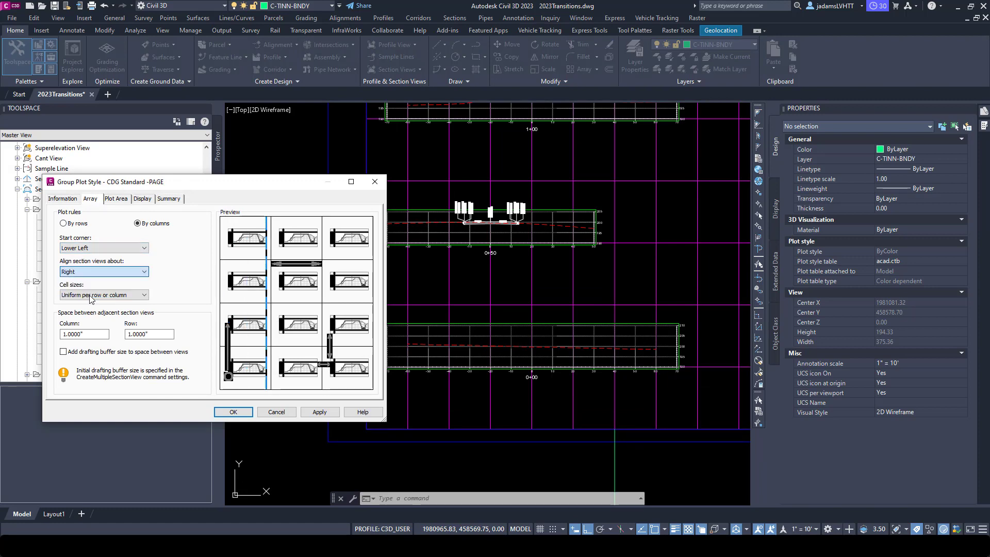
{"action": "left_click", "coordinate": [225, 411]}
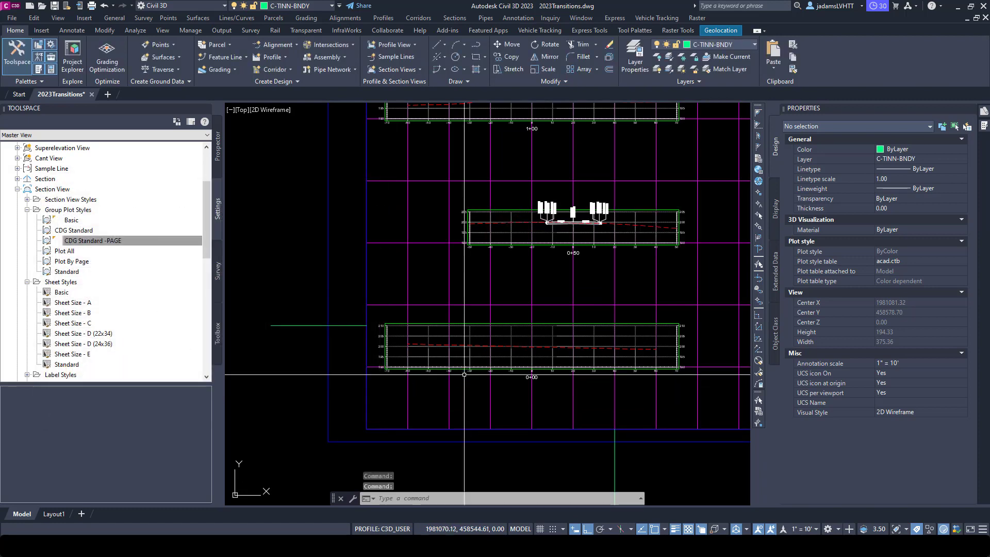
{"action": "scroll", "coordinate": [499, 244], "scroll_direction": "down", "scroll_amount": 2}
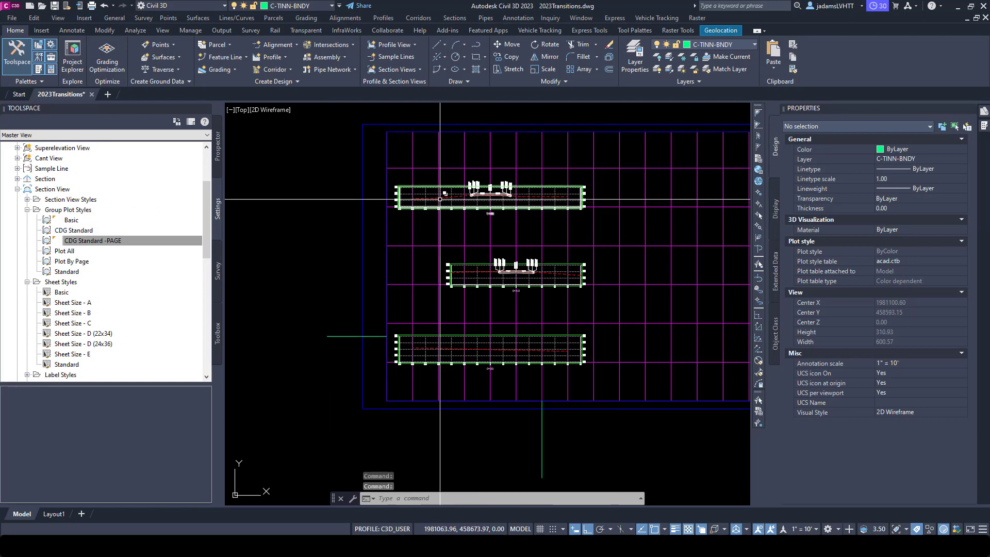
{"action": "scroll", "coordinate": [408, 186], "scroll_direction": "up", "scroll_amount": 2}
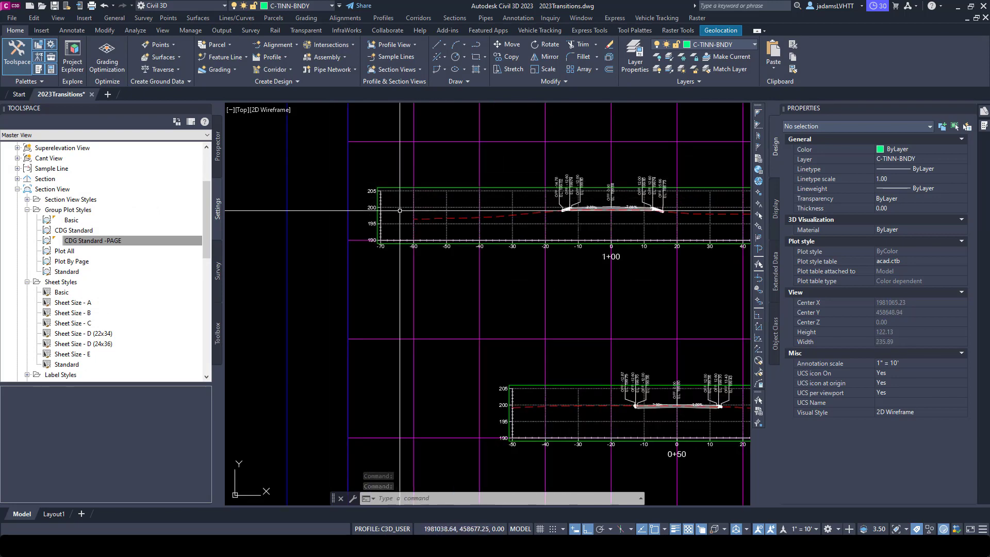
Step: Give section view 1+00.00 a user-specified offset range from -90' left to 90' right
{"action": "left_click", "coordinate": [401, 208]}
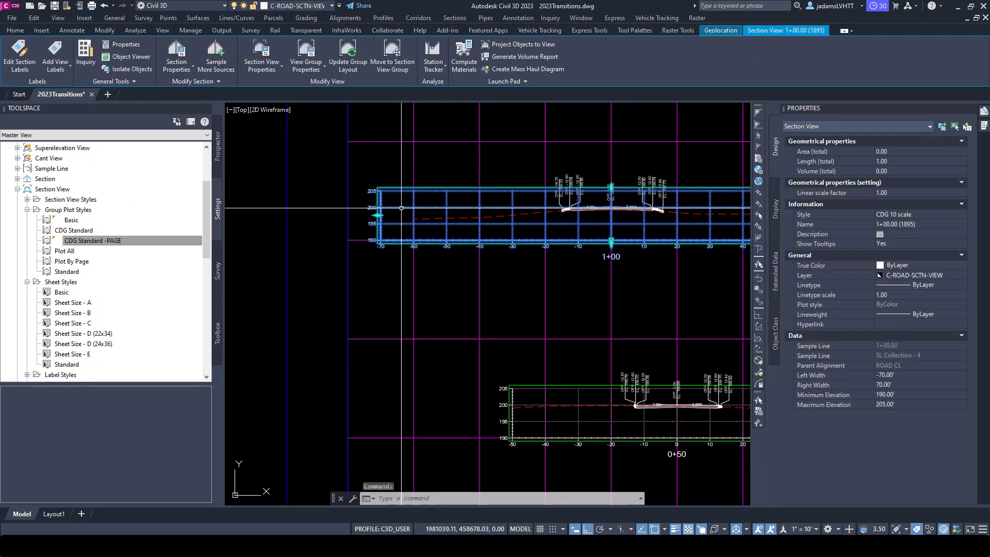
{"action": "left_click", "coordinate": [263, 53]}
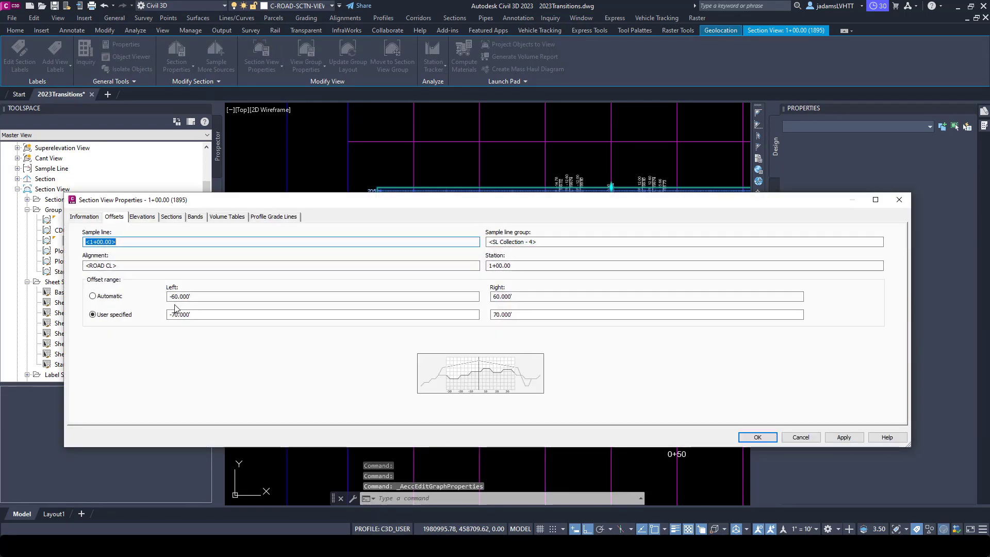
{"action": "double_click", "coordinate": [196, 313]}
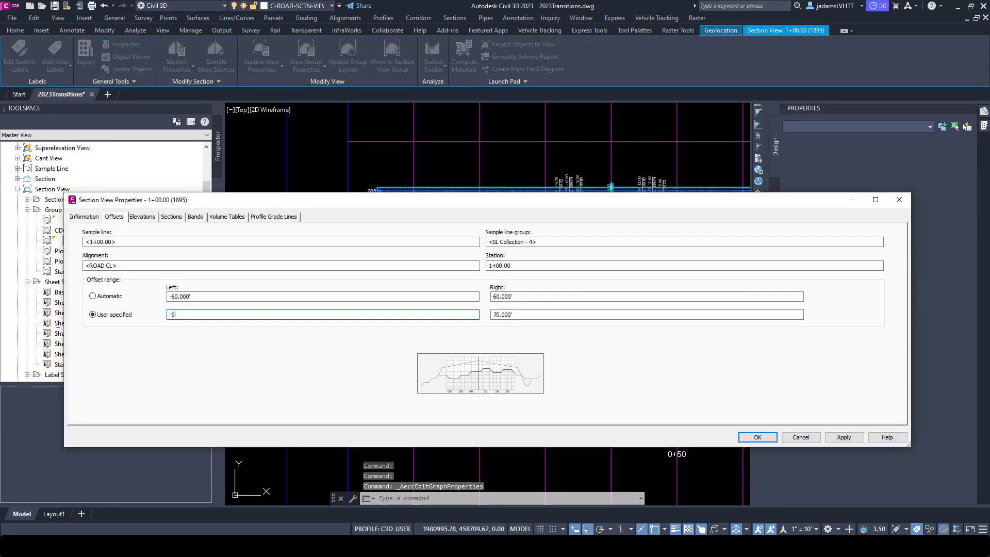
{"action": "key", "text": "Tab"}
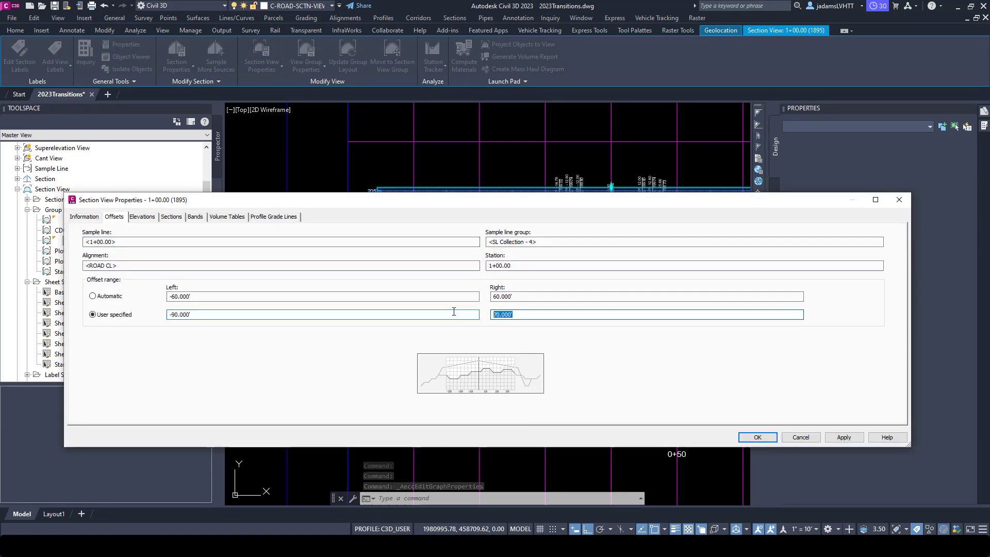
{"action": "key", "text": "Return"}
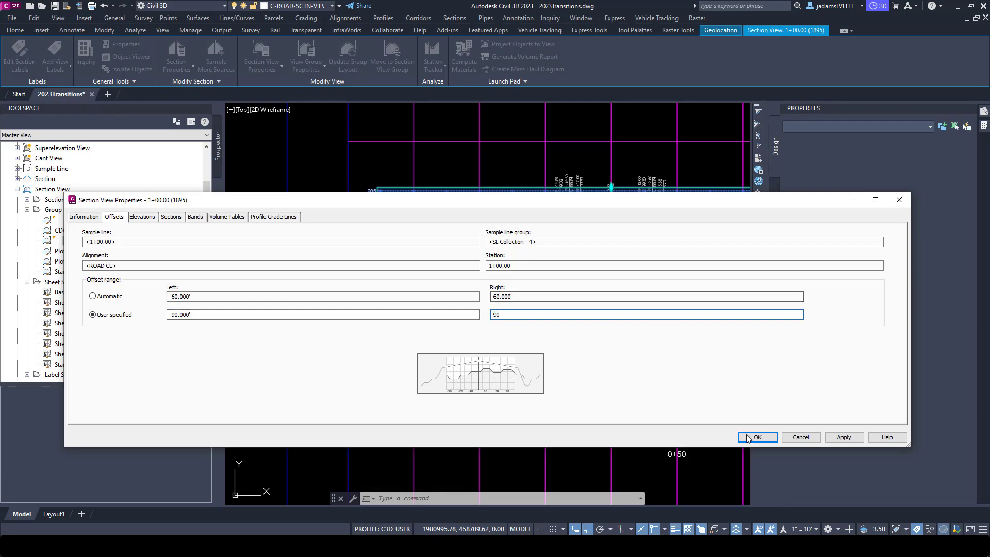
{"action": "scroll", "coordinate": [482, 265], "scroll_direction": "down", "scroll_amount": 5}
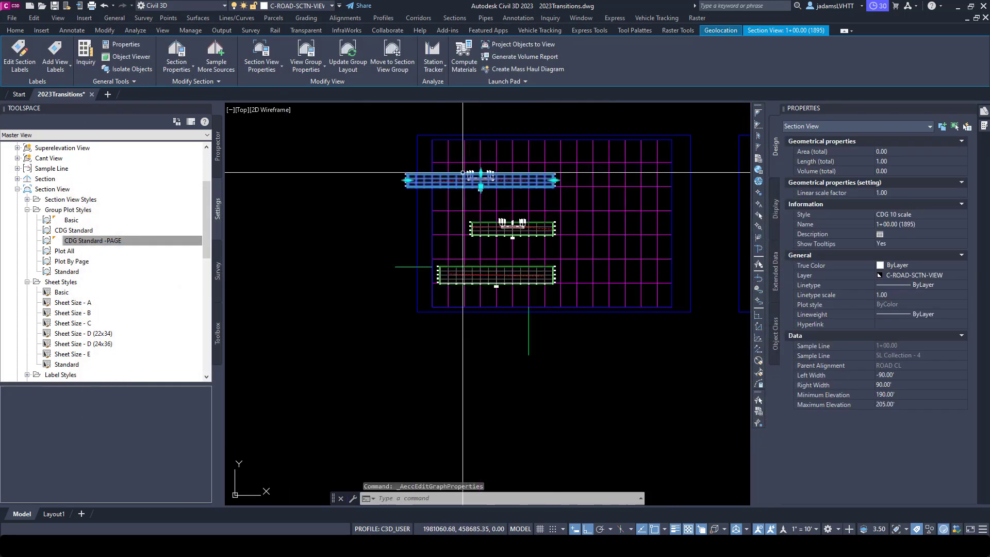
{"action": "key", "text": "Escape"}
Step: Reapply the CDG Standard -PAGE group plot style to refresh the sheet layout
{"action": "left_click", "coordinate": [97, 242]}
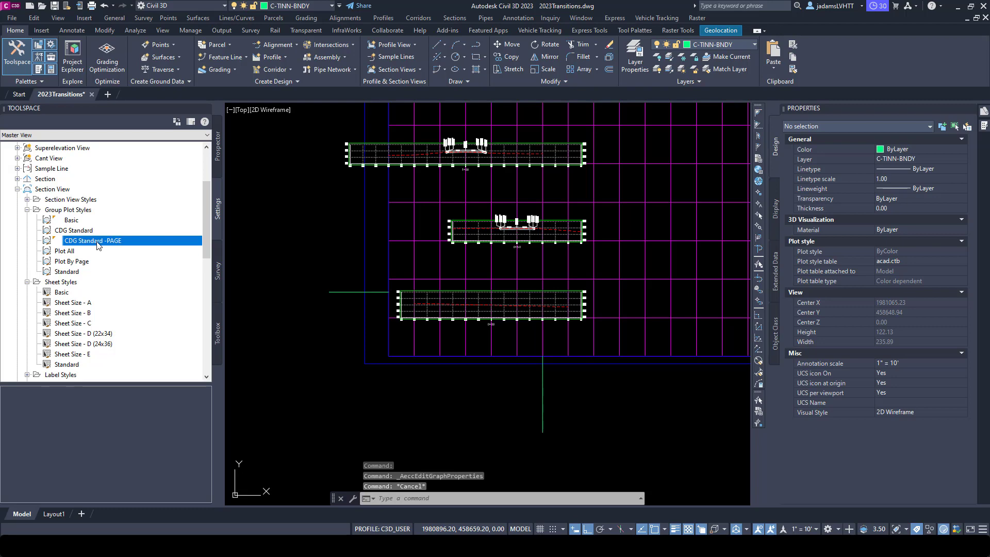
{"action": "double_click", "coordinate": [97, 244]}
{"action": "left_click", "coordinate": [233, 412]}
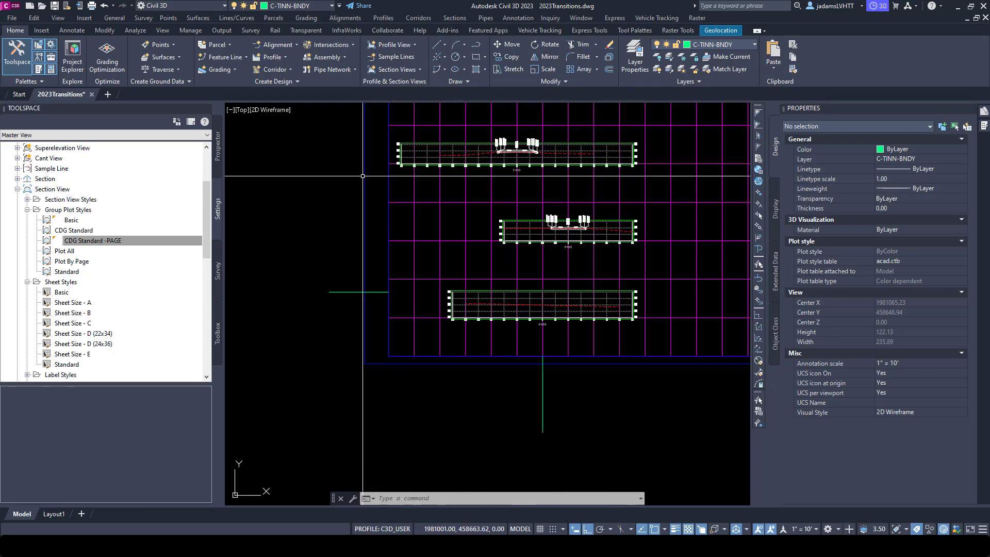
{"action": "scroll", "coordinate": [467, 341], "scroll_direction": "down", "scroll_amount": 6}
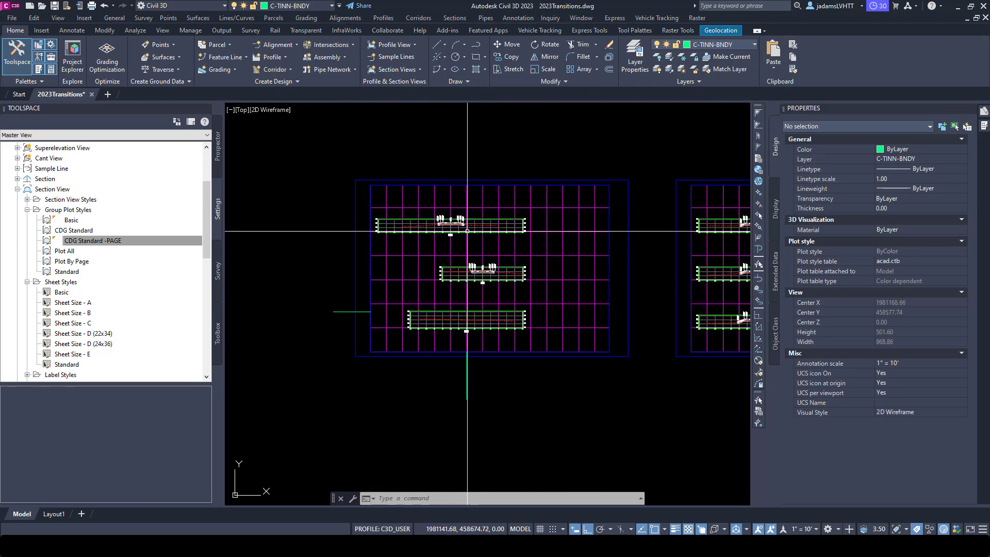
{"action": "scroll", "coordinate": [461, 222], "scroll_direction": "up", "scroll_amount": 3}
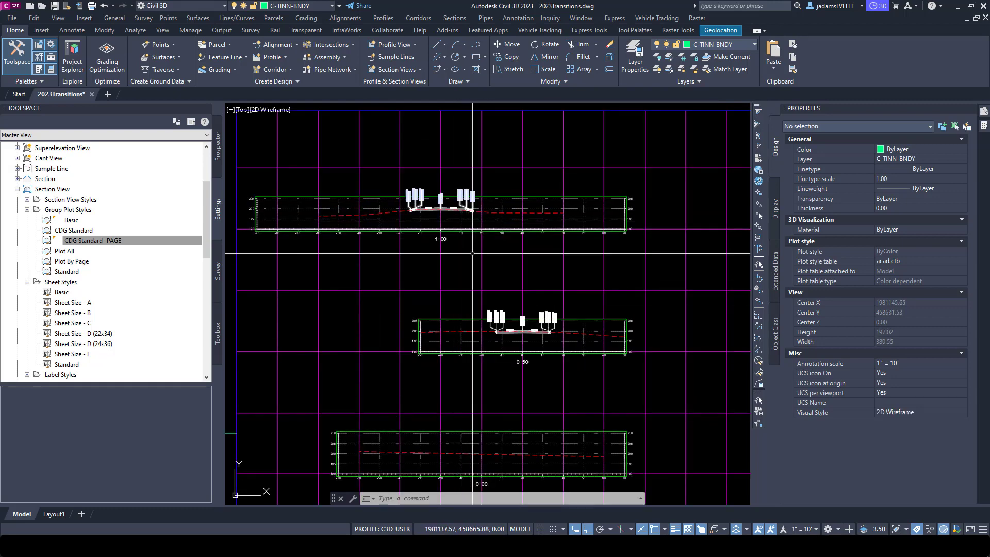
{"action": "scroll", "coordinate": [434, 263], "scroll_direction": "down", "scroll_amount": 2}
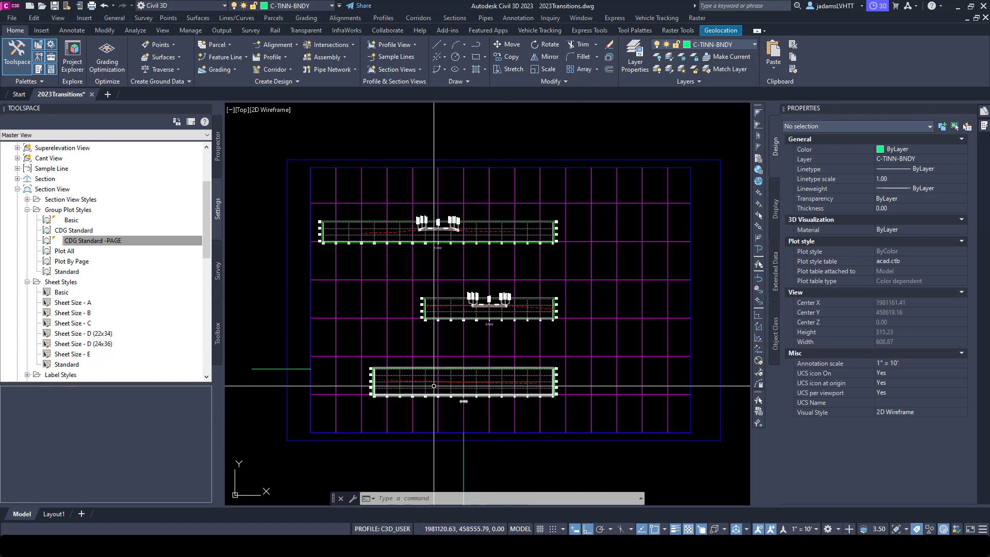
{"action": "double_click", "coordinate": [85, 242]}
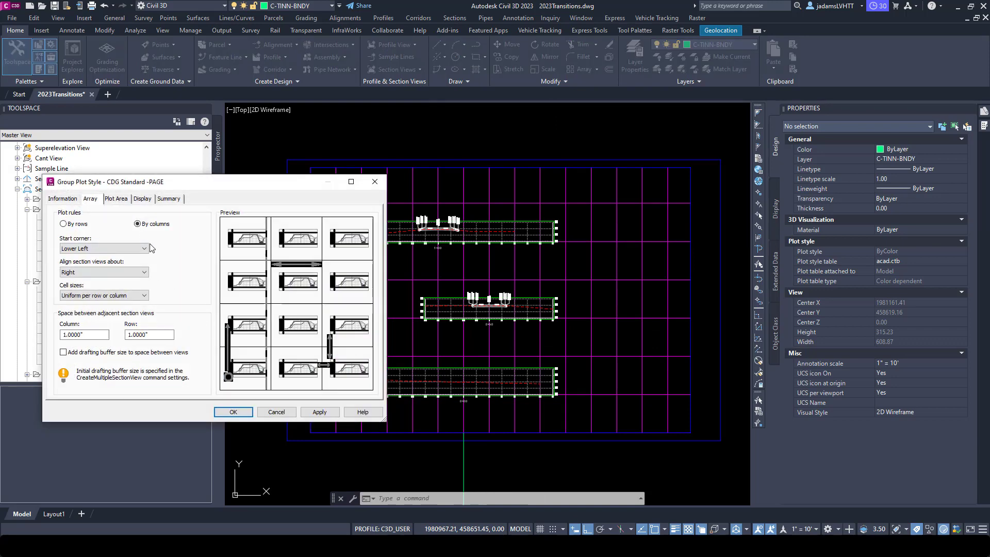
{"action": "left_click", "coordinate": [374, 182]}
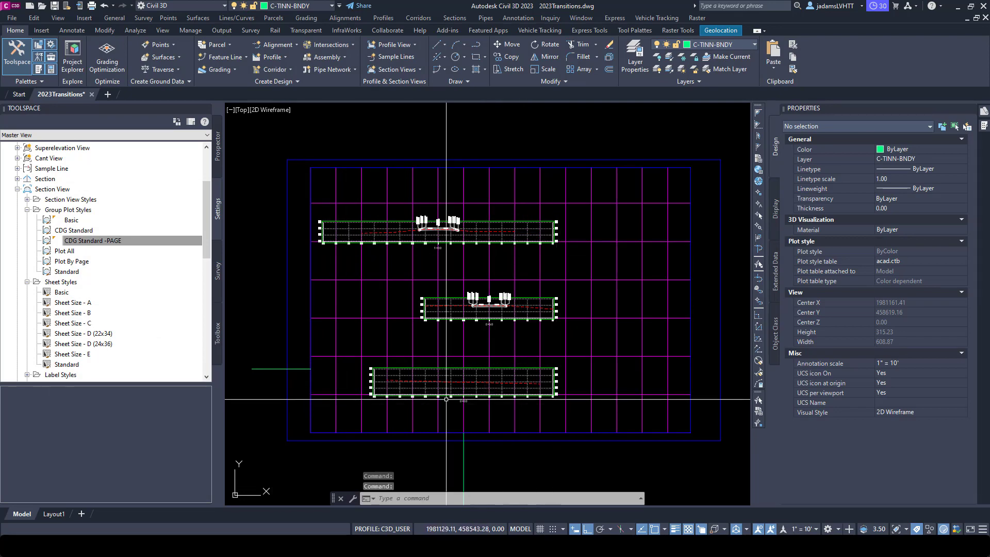
{"action": "scroll", "coordinate": [445, 412], "scroll_direction": "up", "scroll_amount": 4}
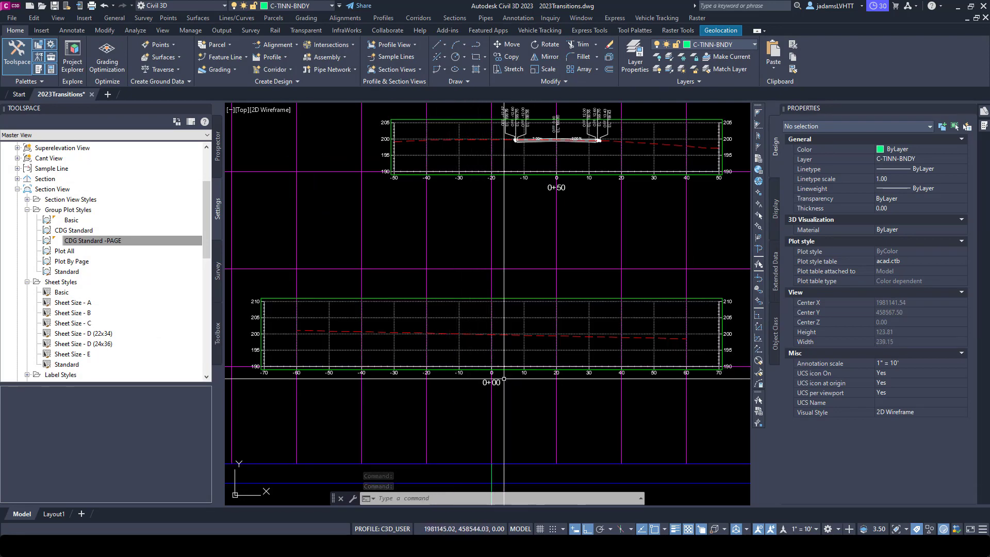
{"action": "scroll", "coordinate": [373, 393], "scroll_direction": "down", "scroll_amount": 4}
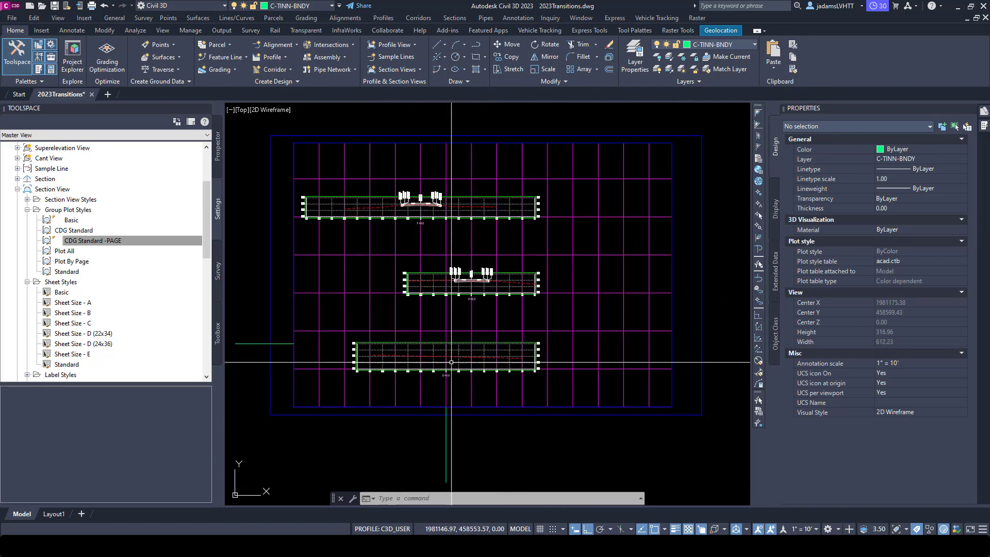
{"action": "scroll", "coordinate": [285, 365], "scroll_direction": "down", "scroll_amount": 2}
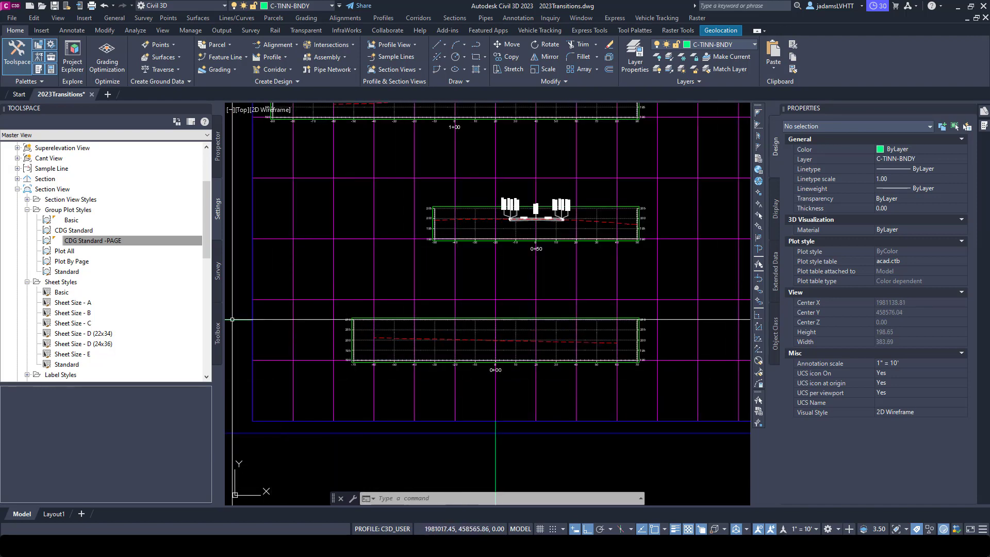
{"action": "scroll", "coordinate": [409, 343], "scroll_direction": "down", "scroll_amount": 3}
{"action": "scroll", "coordinate": [409, 342], "scroll_direction": "up", "scroll_amount": 1}
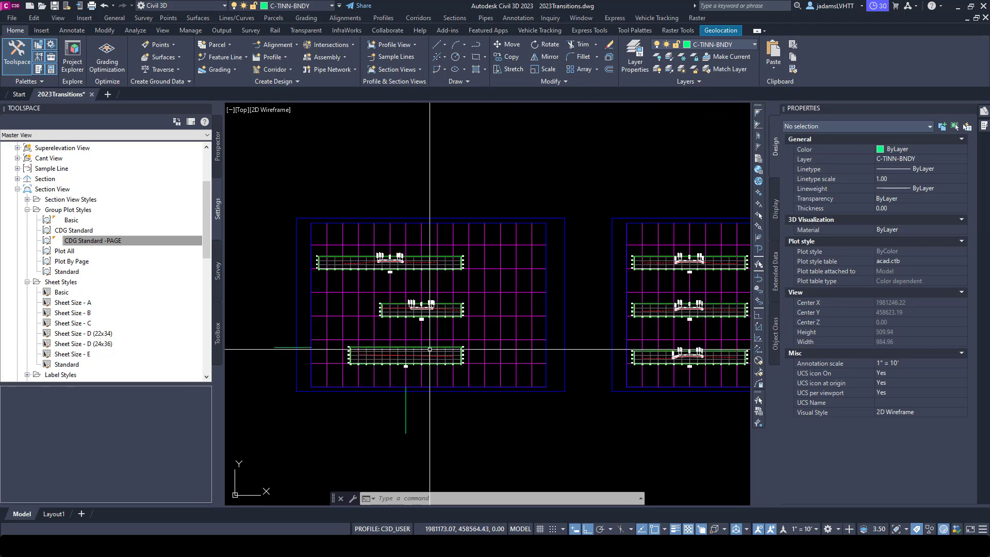
Step: Keep the Lower Left start corner and align CDG Standard -PAGE section views about Centerline
{"action": "left_click", "coordinate": [87, 239]}
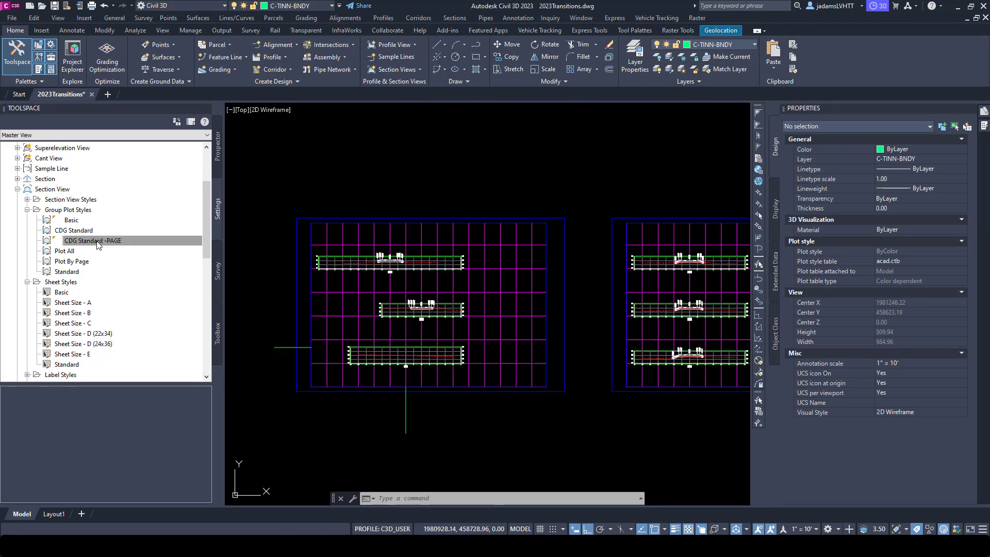
{"action": "double_click", "coordinate": [93, 241]}
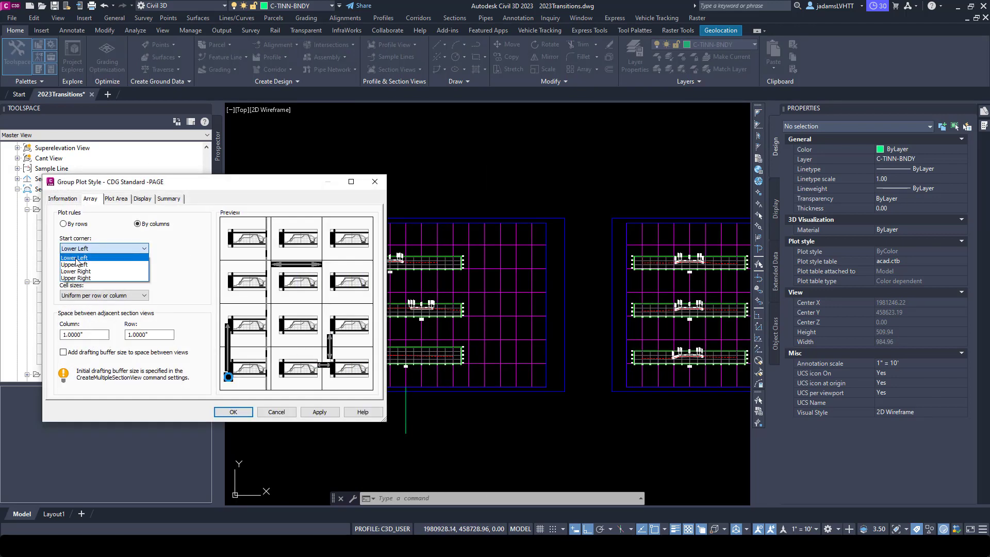
{"action": "left_click", "coordinate": [75, 257]}
{"action": "left_click", "coordinate": [103, 272]}
{"action": "left_click", "coordinate": [78, 280]}
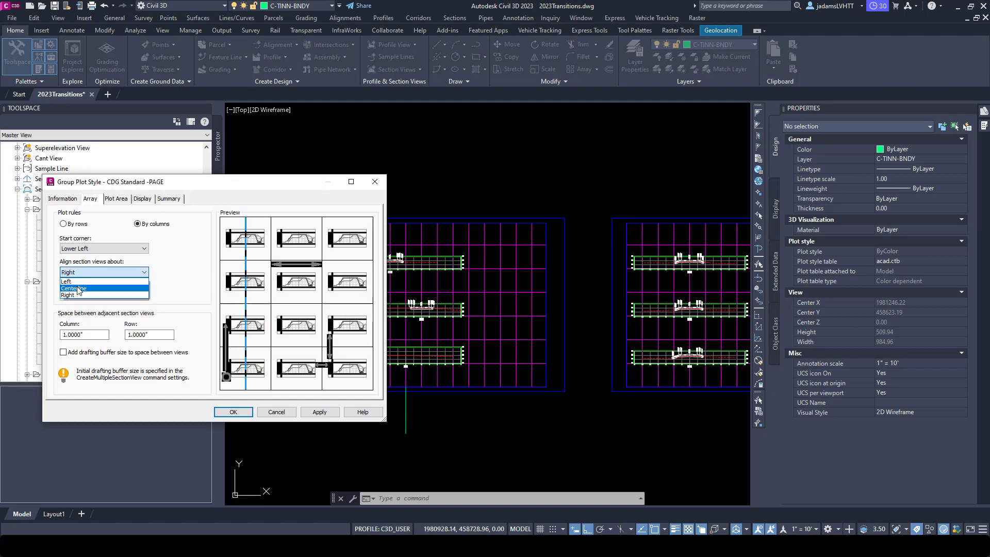
{"action": "left_click", "coordinate": [234, 412]}
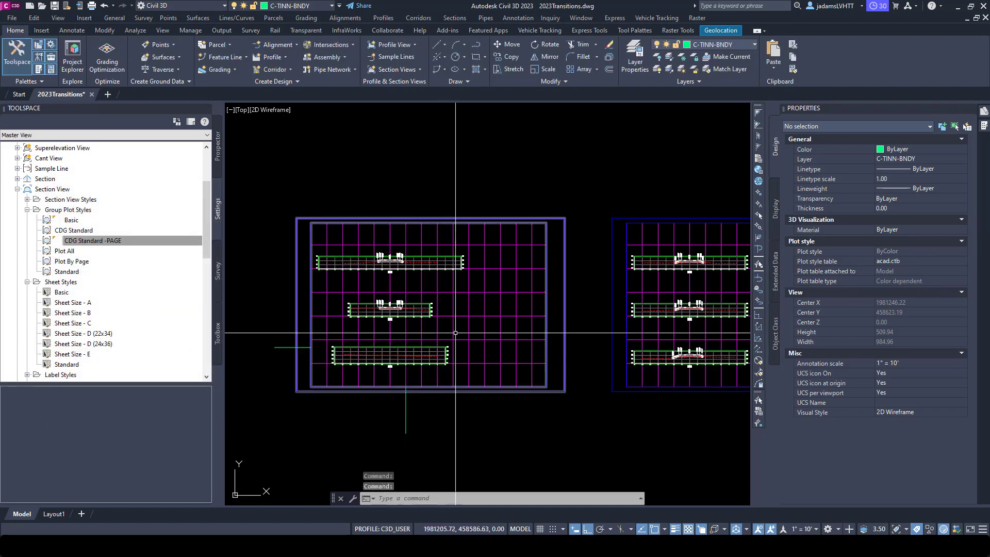
{"action": "scroll", "coordinate": [395, 384], "scroll_direction": "up", "scroll_amount": 2}
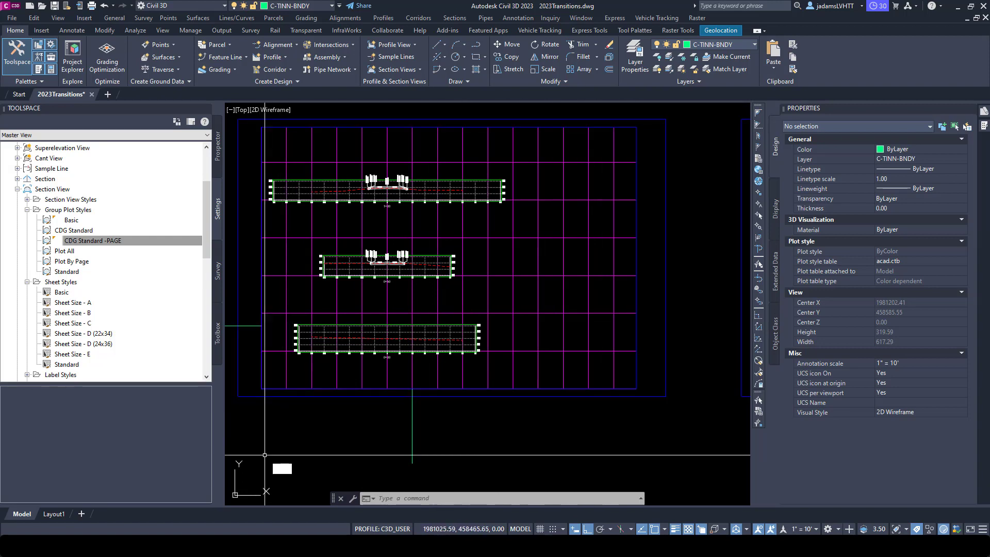
Step: Start a polyline (PLINE) below the bottom section view near the sheet's lower left
{"action": "type", "text": "pline"}
{"action": "key", "text": "Return"}
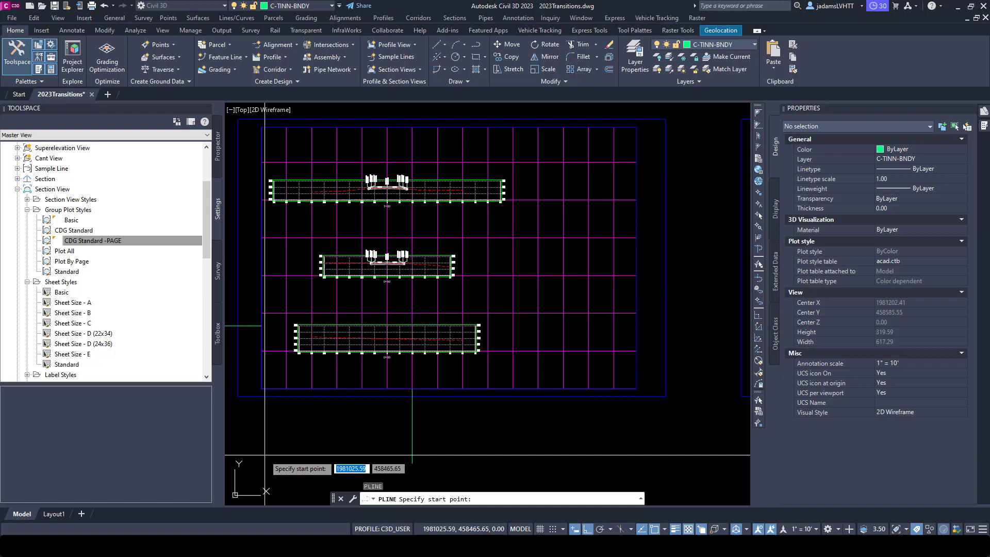
{"action": "left_click", "coordinate": [262, 387]}
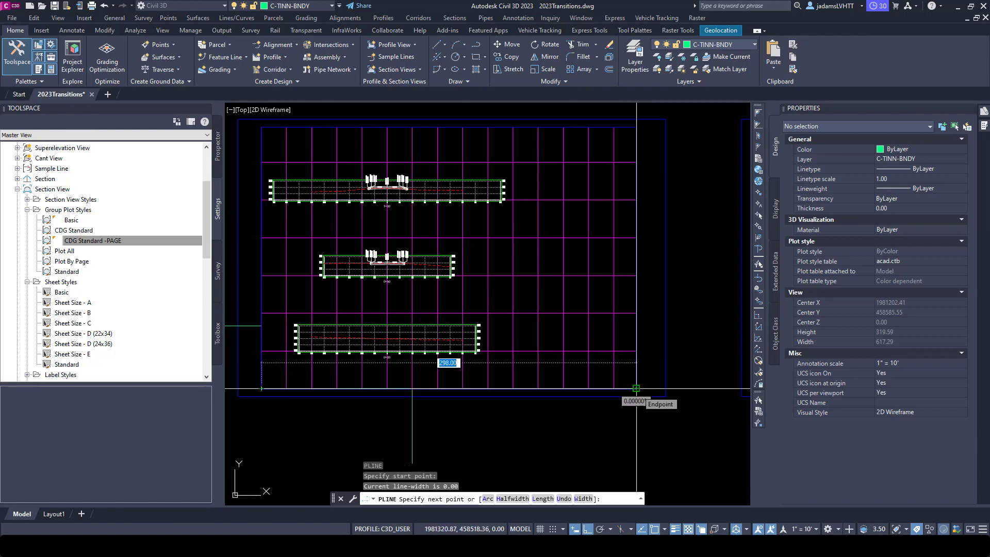
Step: Cancel the polyline, widen the CDG Standard -PAGE vertical major grid spacing, and zoom out to check
{"action": "key", "text": "Escape"}
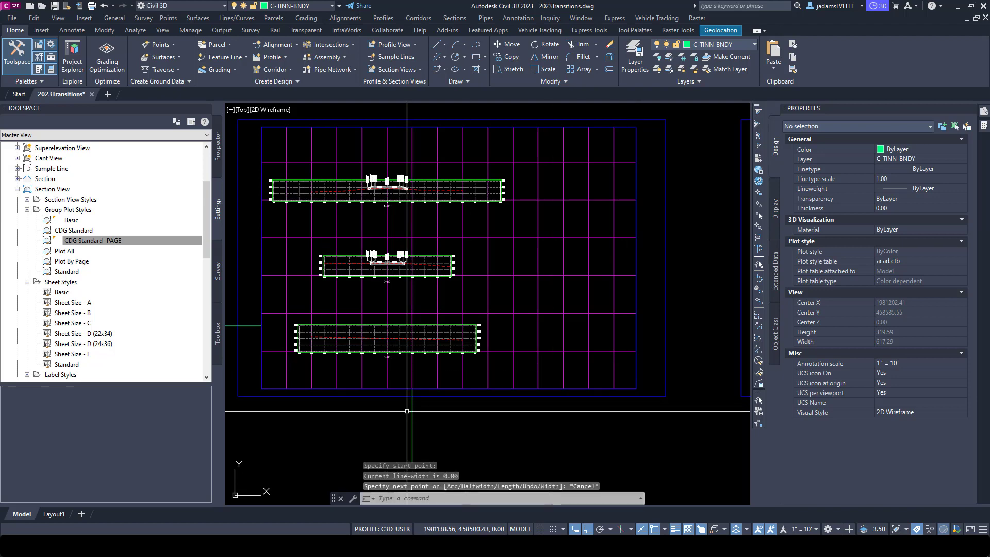
{"action": "double_click", "coordinate": [95, 241]}
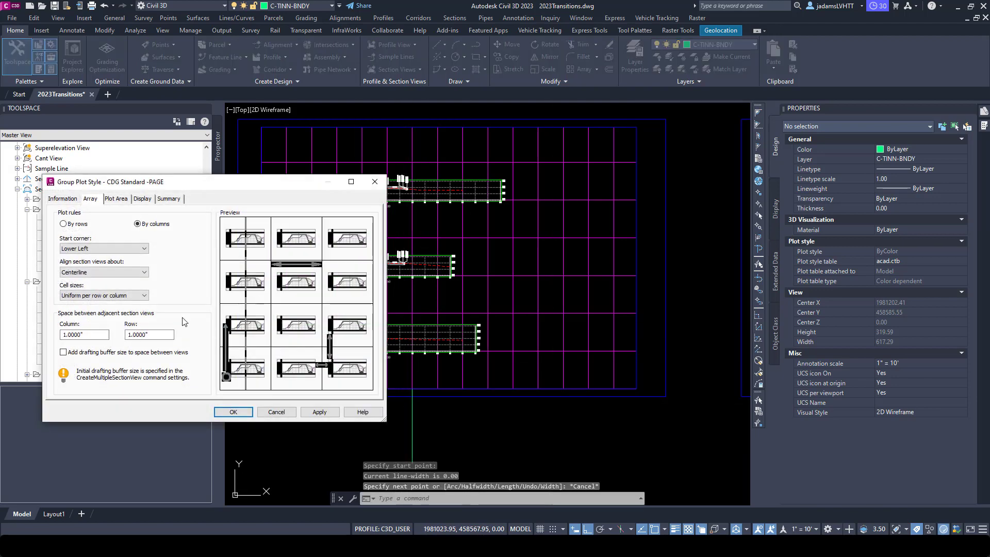
{"action": "left_click", "coordinate": [142, 199]}
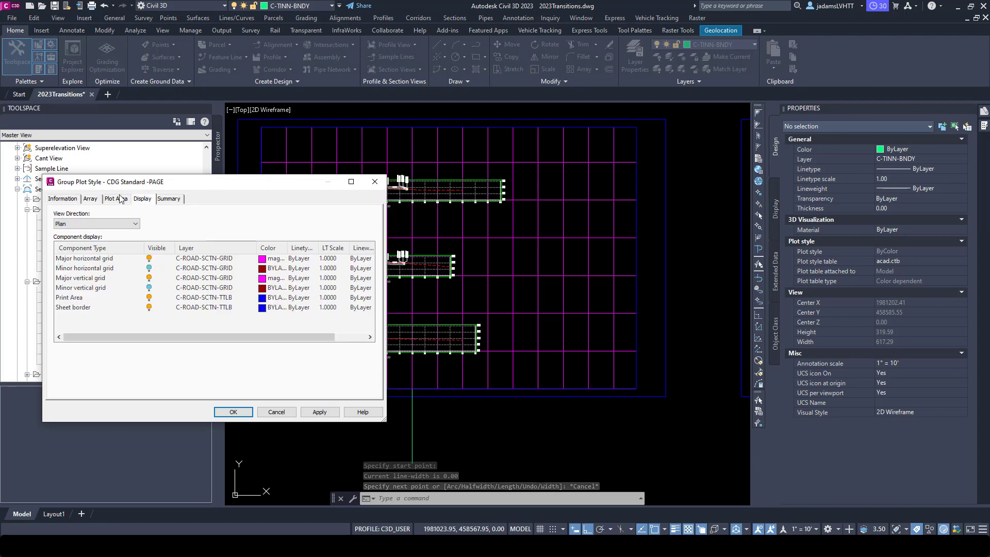
{"action": "left_click", "coordinate": [116, 199]}
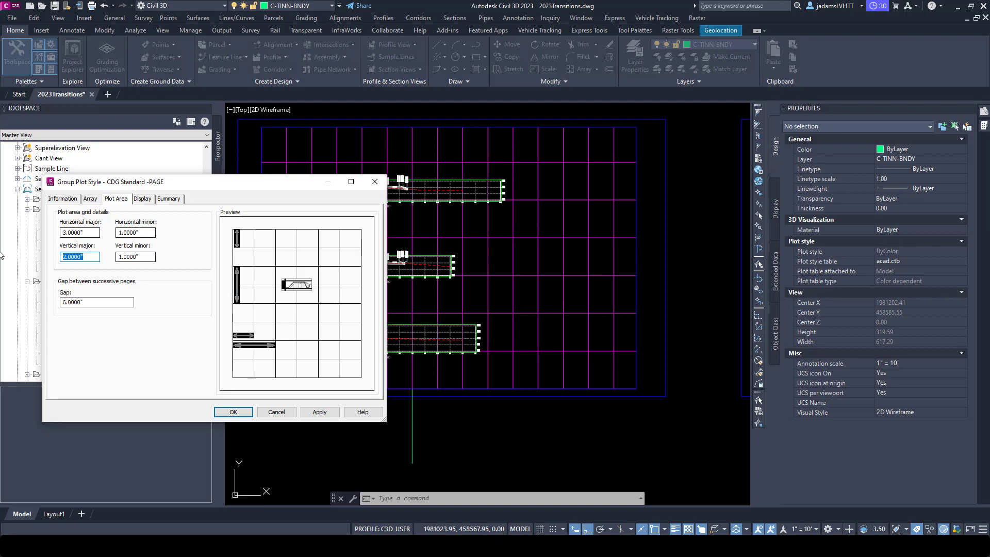
{"action": "left_click", "coordinate": [233, 411]}
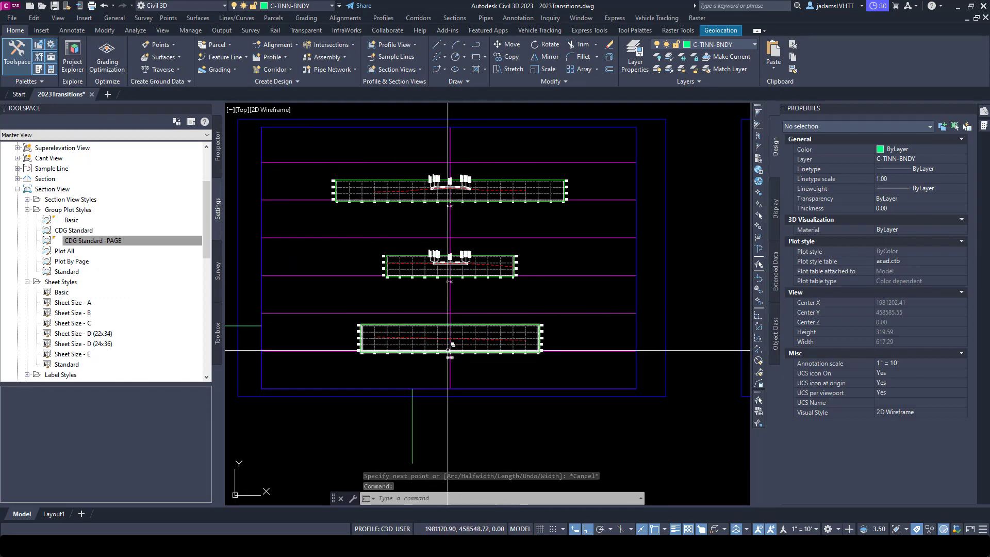
{"action": "scroll", "coordinate": [448, 351], "scroll_direction": "down", "scroll_amount": 4}
{"action": "scroll", "coordinate": [412, 346], "scroll_direction": "up", "scroll_amount": 4}
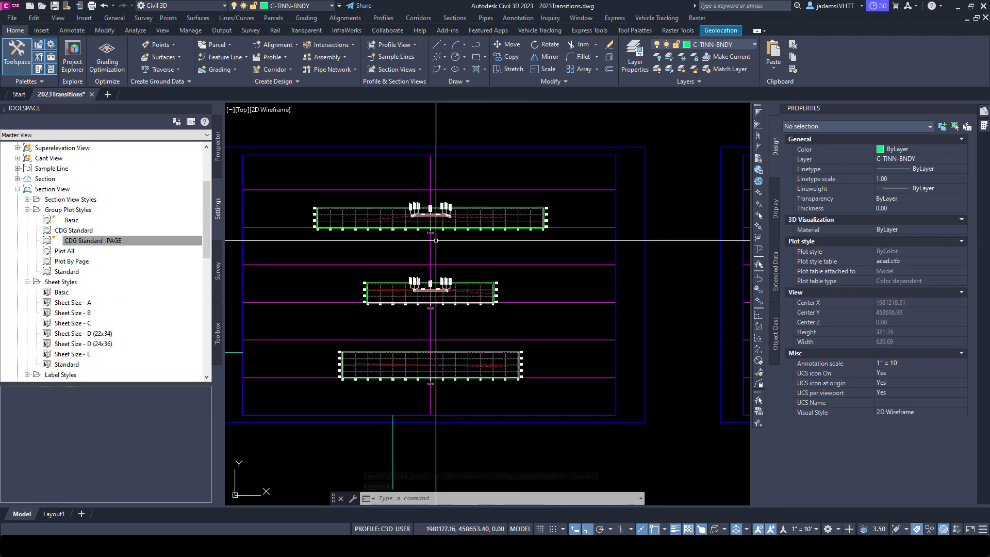
{"action": "scroll", "coordinate": [425, 344], "scroll_direction": "down", "scroll_amount": 3}
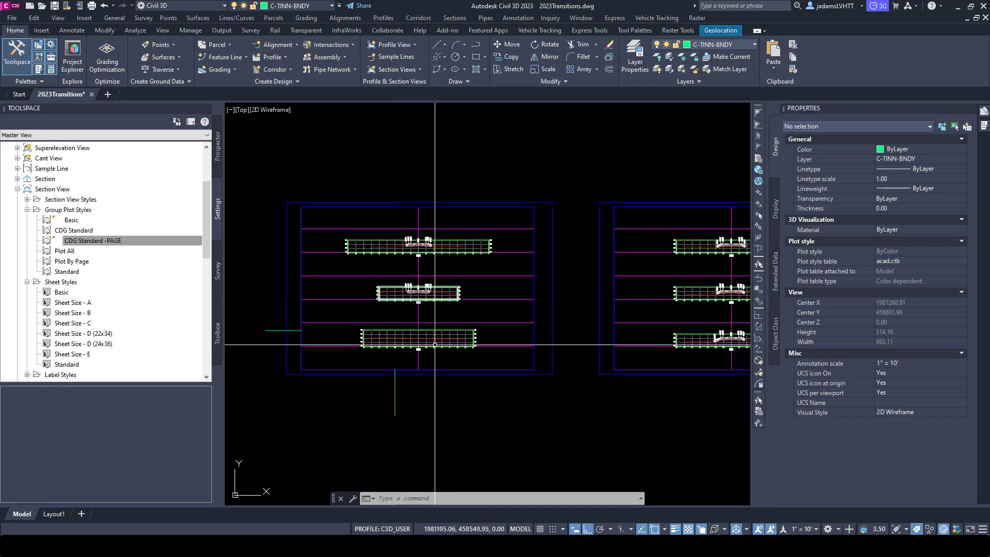
{"action": "scroll", "coordinate": [400, 309], "scroll_direction": "down", "scroll_amount": 10}
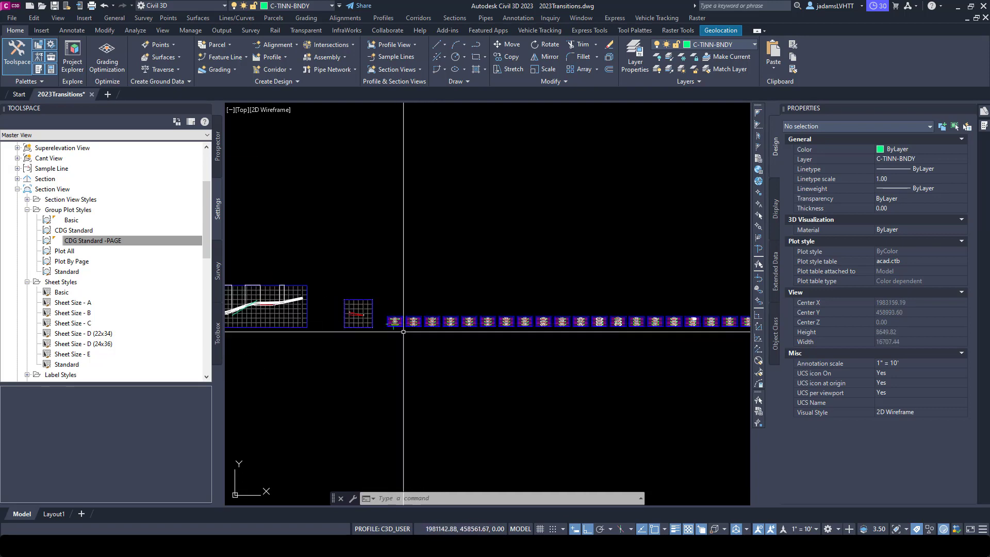
{"action": "scroll", "coordinate": [401, 332], "scroll_direction": "up", "scroll_amount": 15}
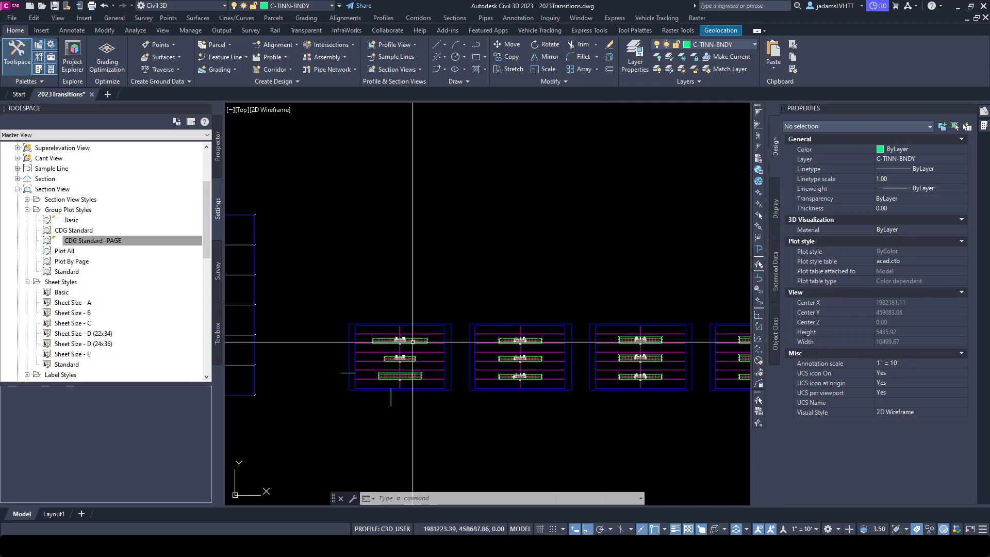
Step: Set CDG Standard -PAGE horizontal major grid spacing to 1.0000" so sheets stack five section views
{"action": "double_click", "coordinate": [108, 242]}
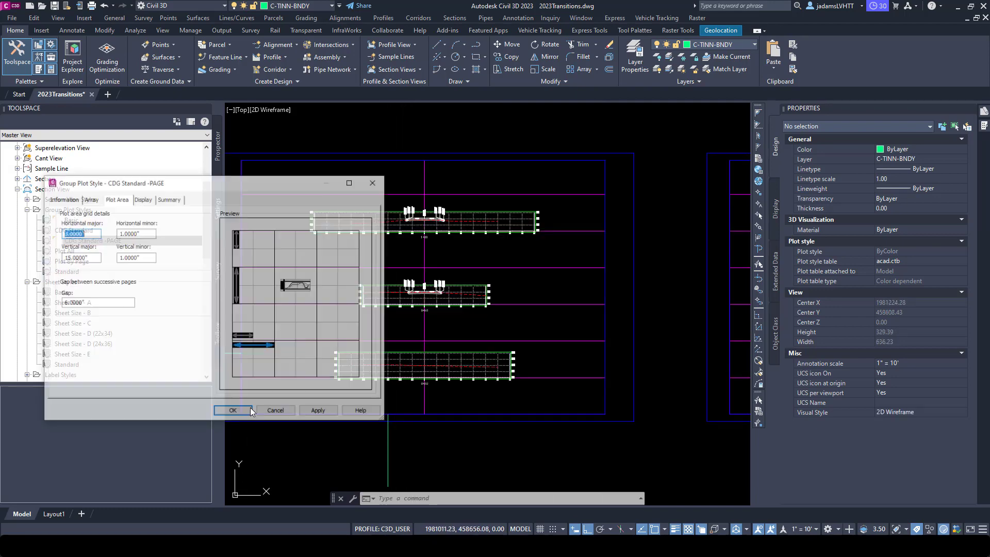
{"action": "left_click", "coordinate": [90, 199]}
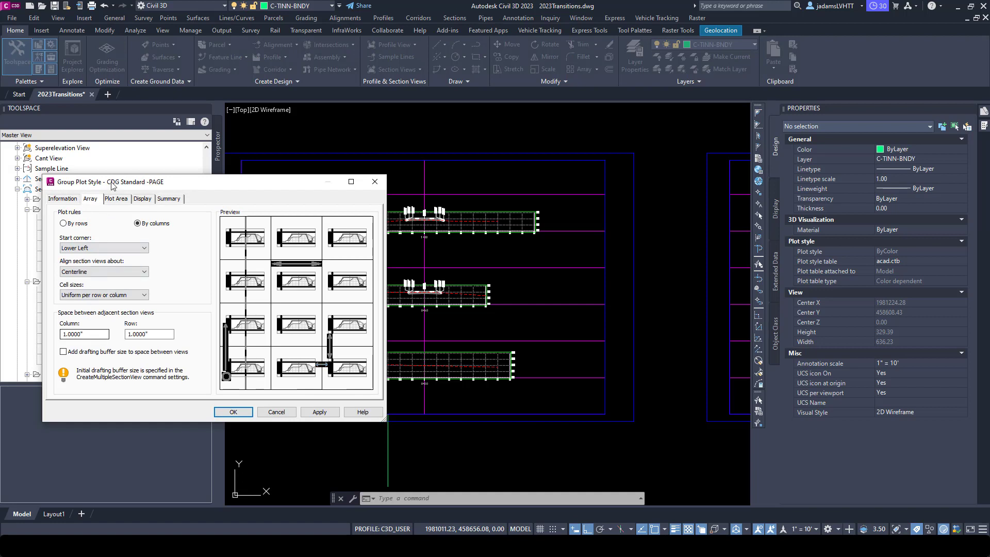
{"action": "left_click", "coordinate": [115, 199]}
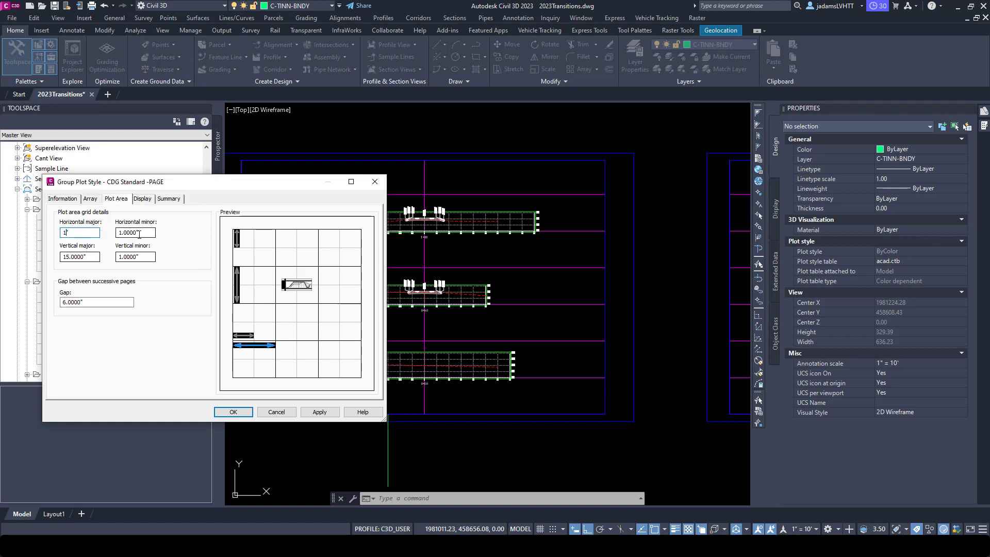
{"action": "left_click", "coordinate": [232, 413]}
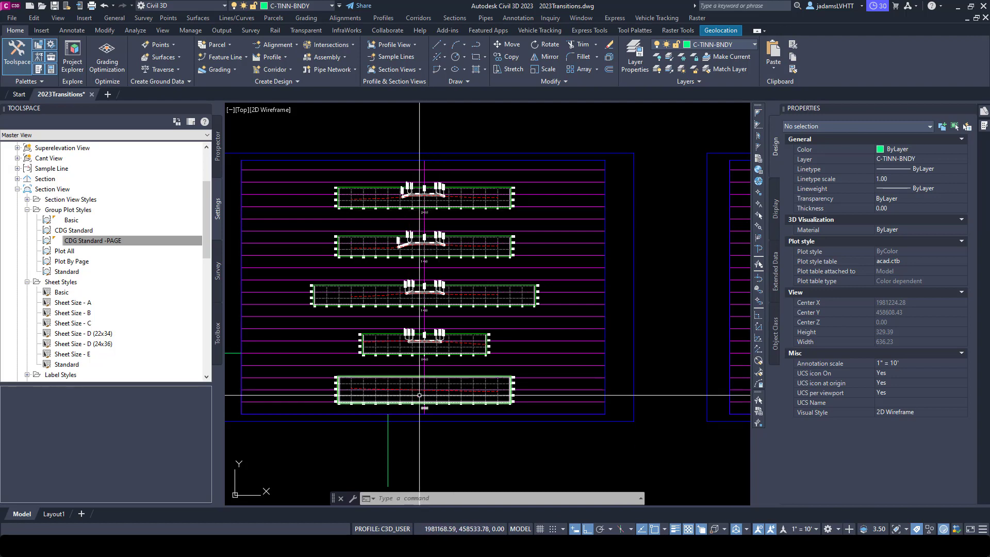
{"action": "scroll", "coordinate": [419, 392], "scroll_direction": "up", "scroll_amount": 5}
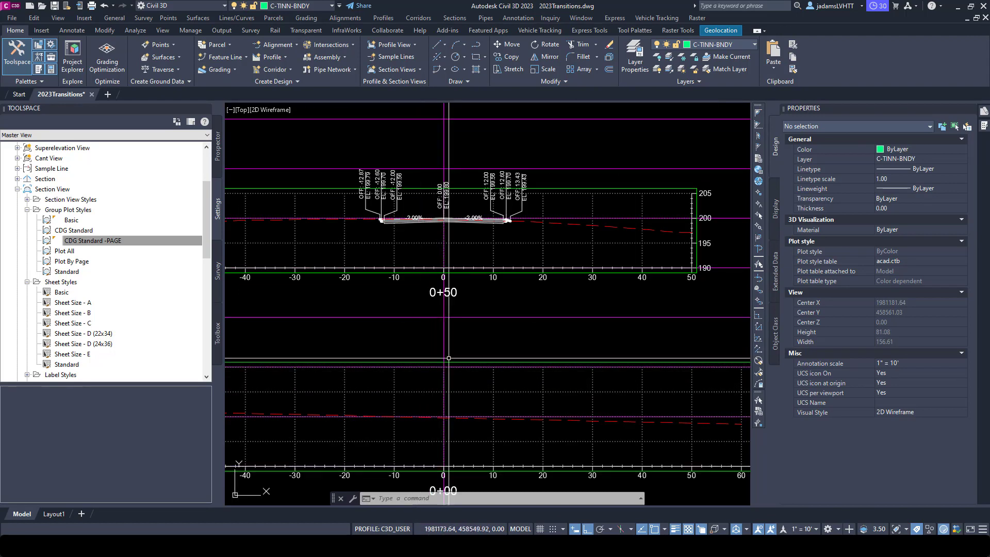
{"action": "scroll", "coordinate": [451, 372], "scroll_direction": "down", "scroll_amount": 2}
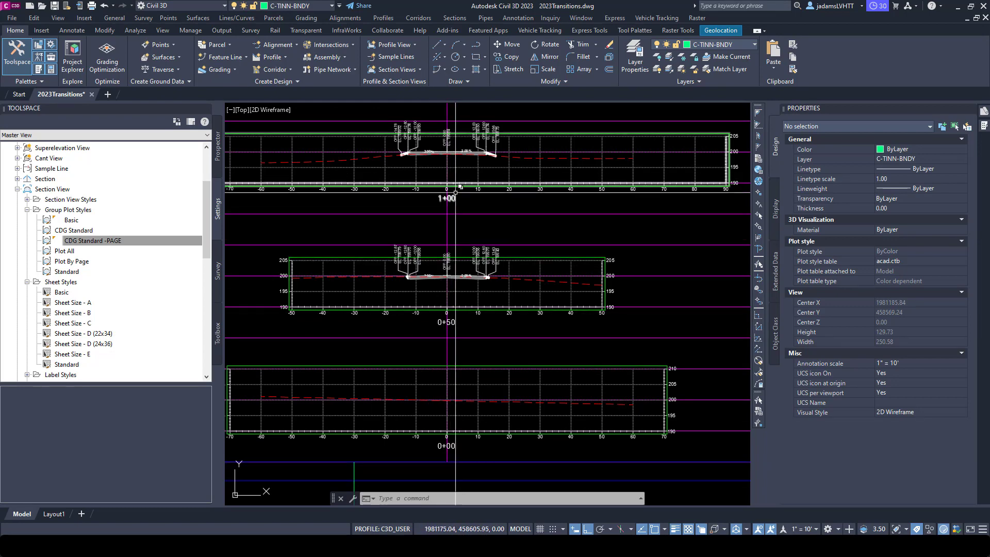
{"action": "middle_click_drag", "start_coordinate": [441, 254], "coordinate": [435, 265]}
{"action": "scroll", "coordinate": [436, 265], "scroll_direction": "up", "scroll_amount": 2}
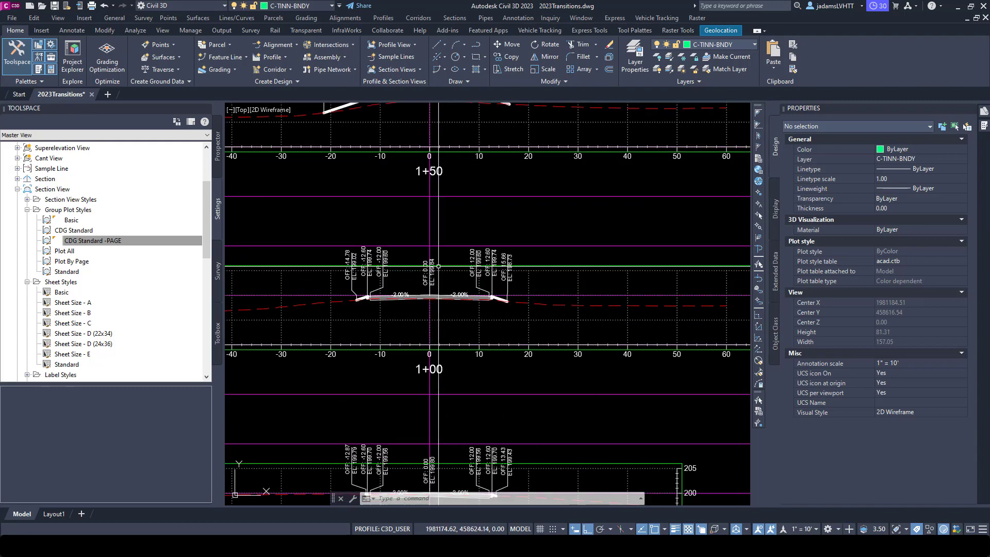
{"action": "middle_click_drag", "start_coordinate": [436, 251], "coordinate": [441, 289]}
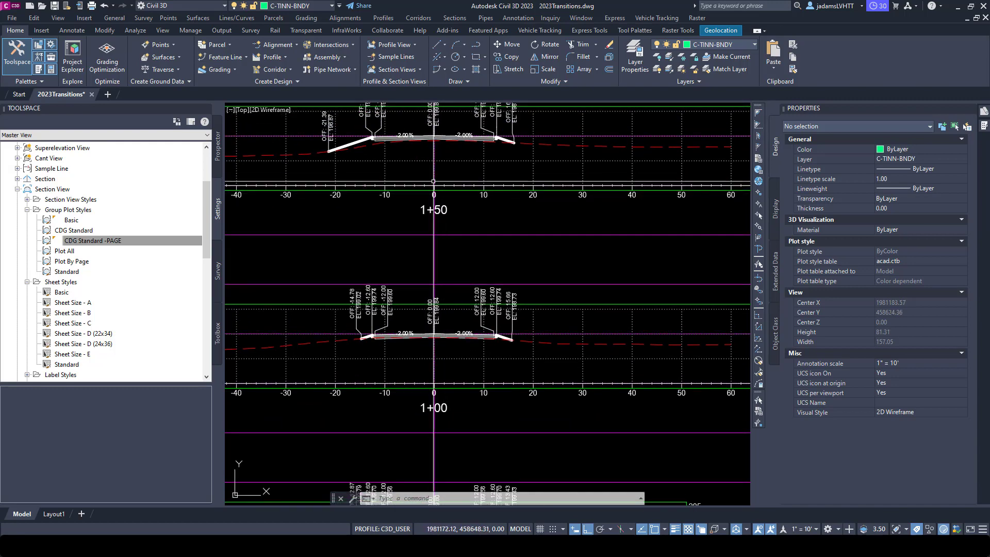
{"action": "middle_click_drag", "start_coordinate": [446, 173], "coordinate": [443, 350]}
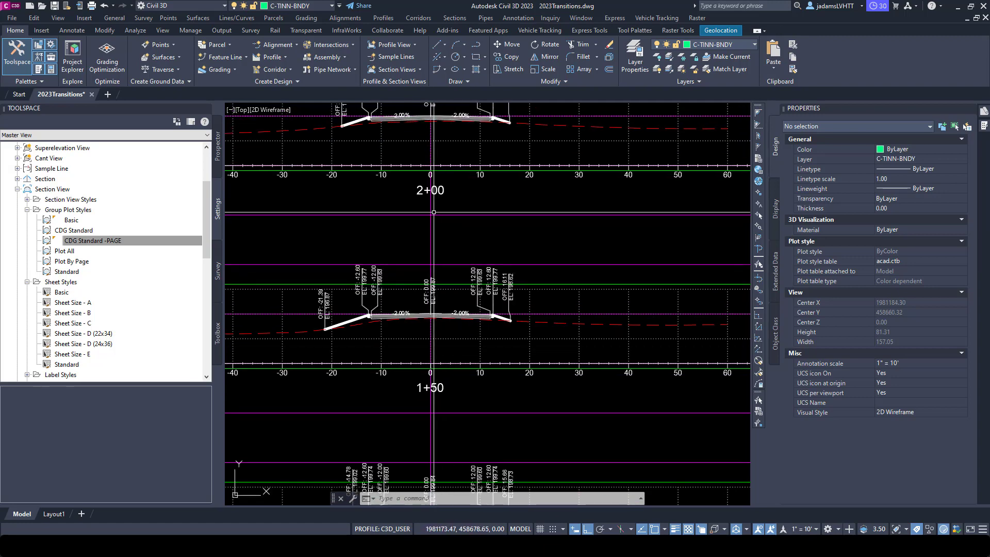
{"action": "double_click", "coordinate": [97, 242]}
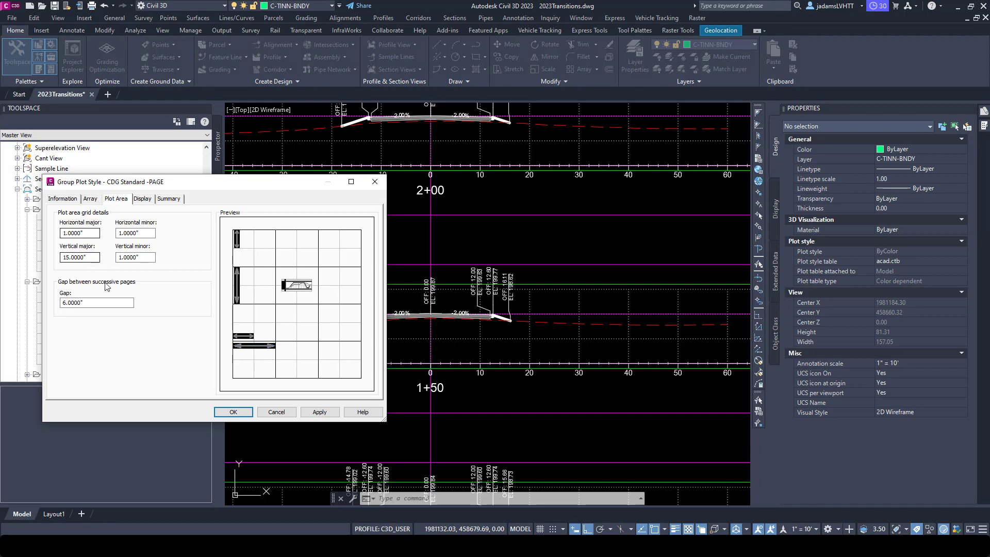
{"action": "left_click", "coordinate": [90, 199]}
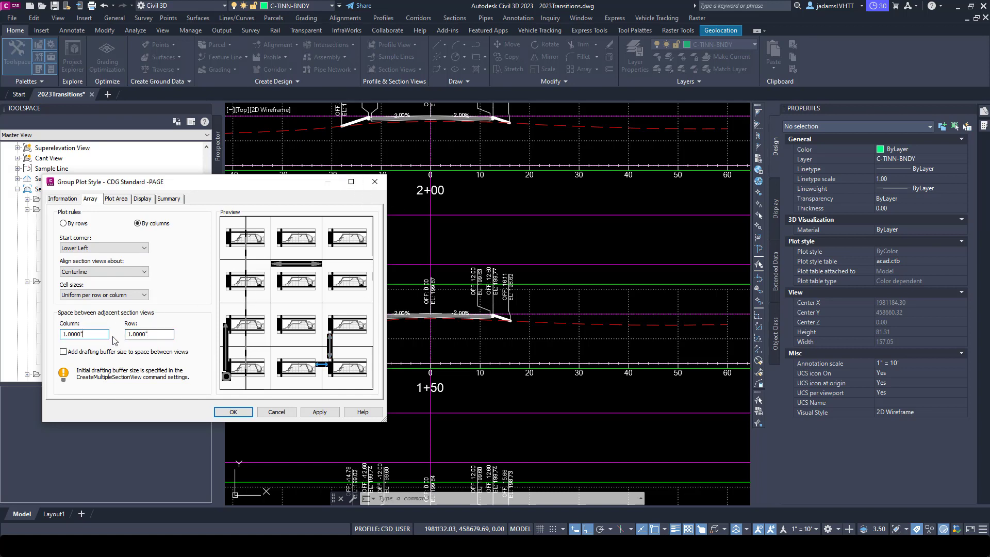
{"action": "left_click", "coordinate": [277, 413]}
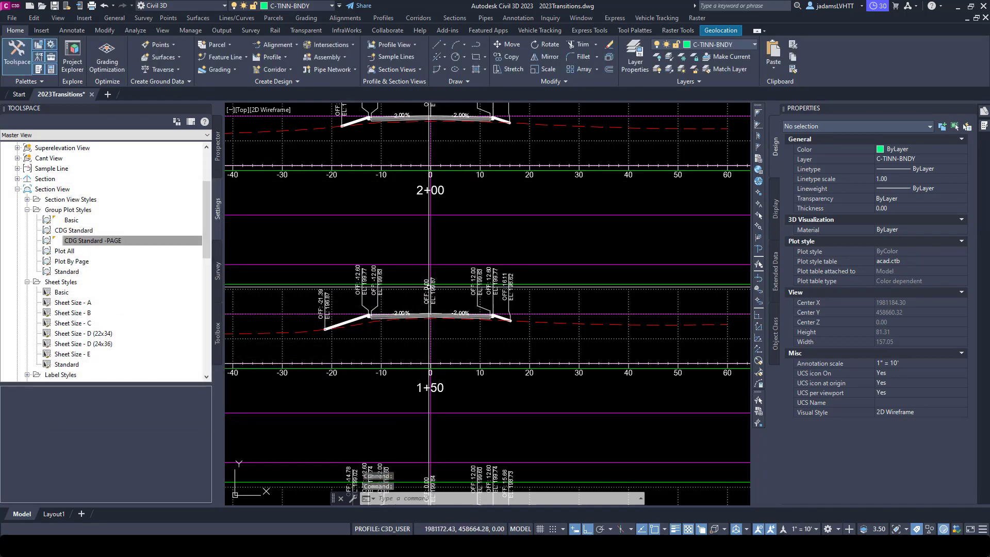
{"action": "scroll", "coordinate": [431, 299], "scroll_direction": "down", "scroll_amount": 5}
{"action": "scroll", "coordinate": [431, 335], "scroll_direction": "down", "scroll_amount": 3}
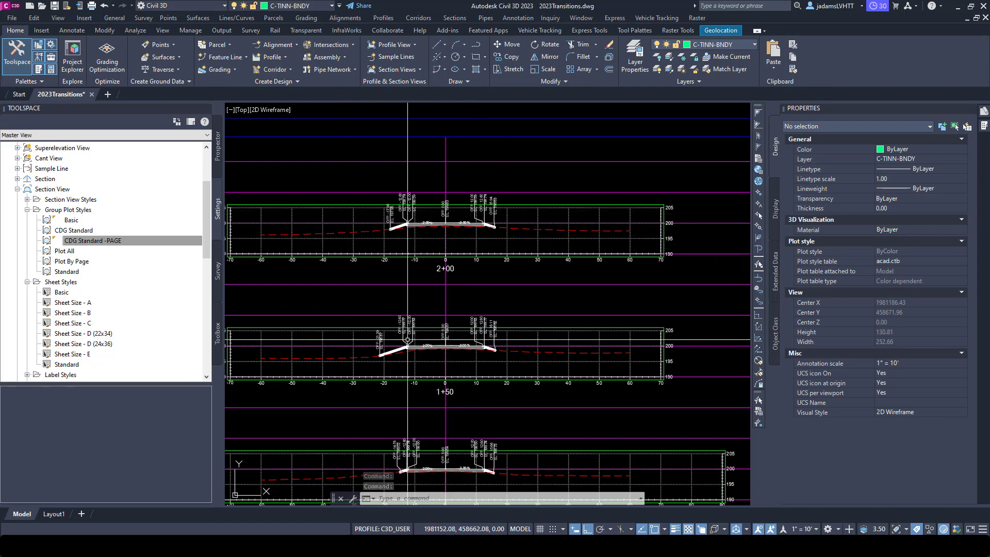
{"action": "scroll", "coordinate": [411, 288], "scroll_direction": "up", "scroll_amount": 2}
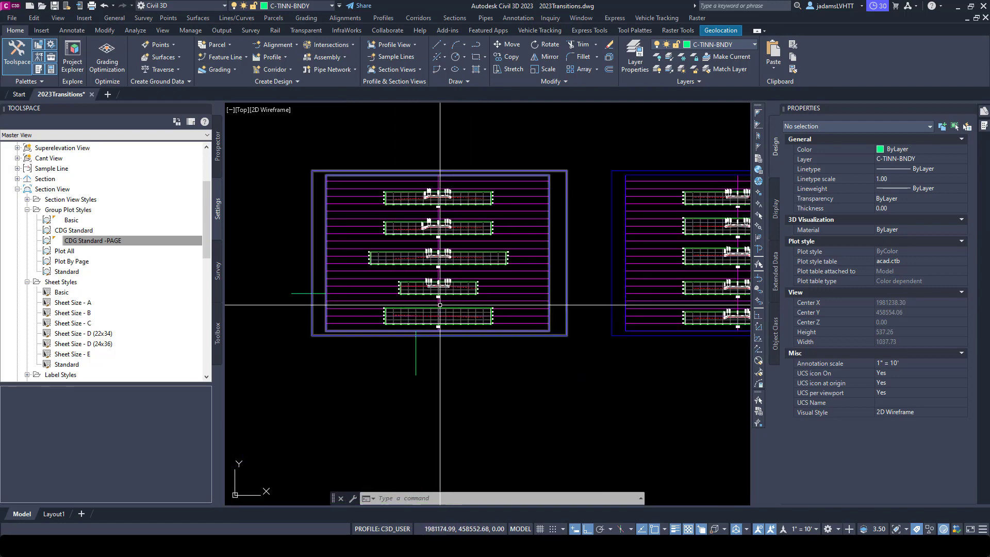
{"action": "scroll", "coordinate": [365, 277], "scroll_direction": "down", "scroll_amount": 5}
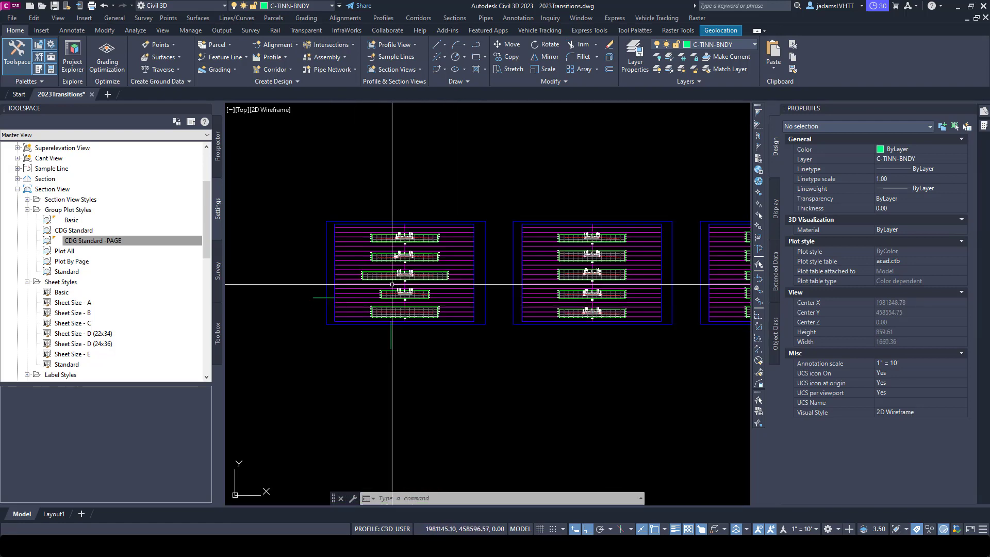
{"action": "scroll", "coordinate": [404, 331], "scroll_direction": "up", "scroll_amount": 9}
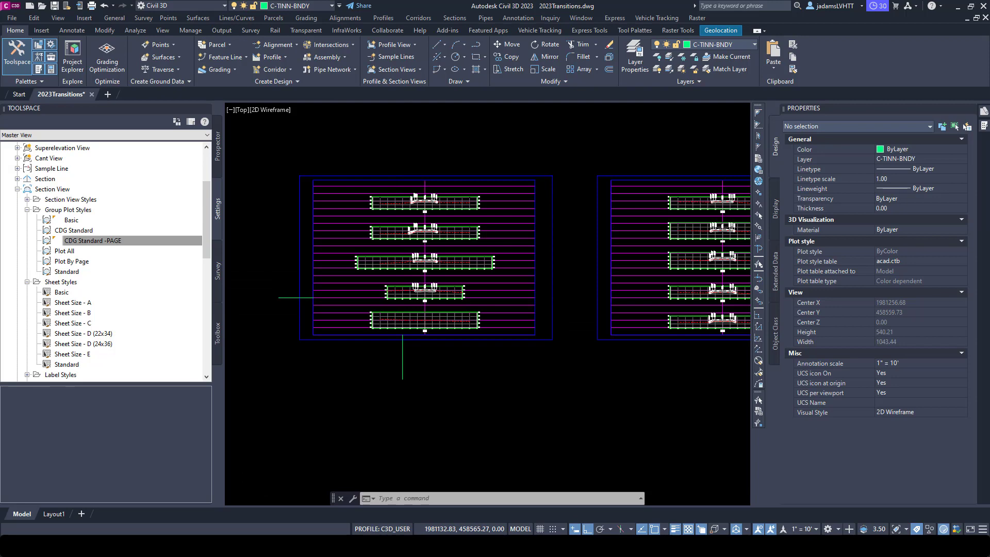
Step: Turn off the major and minor grid components in the CDG Standard -PAGE plot area
{"action": "double_click", "coordinate": [95, 244]}
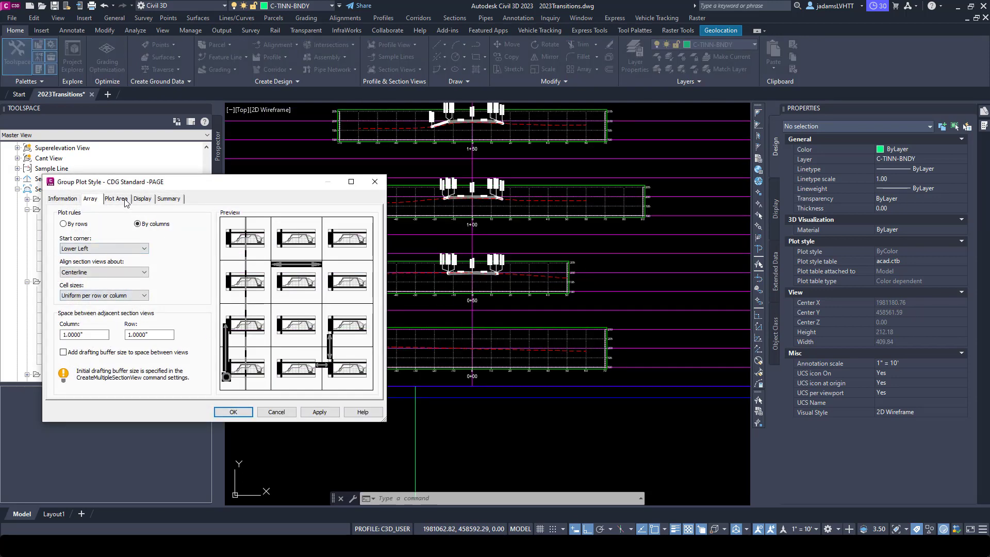
{"action": "left_click", "coordinate": [115, 198]}
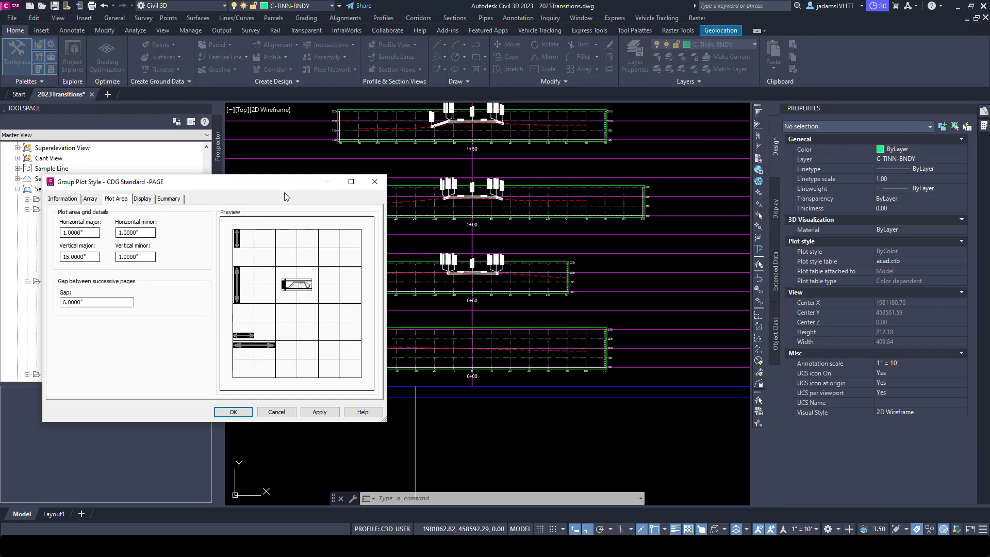
{"action": "left_click", "coordinate": [146, 200]}
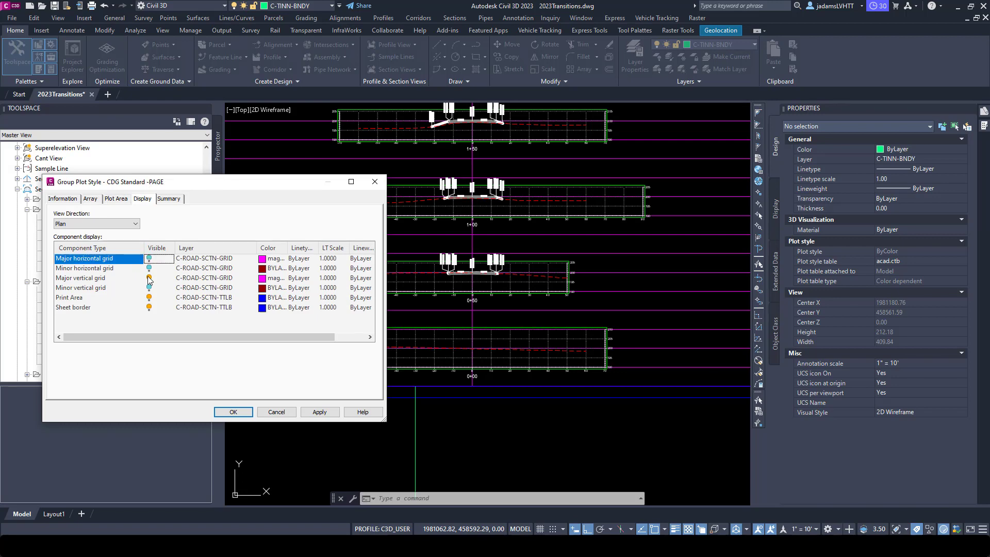
{"action": "left_click", "coordinate": [230, 411]}
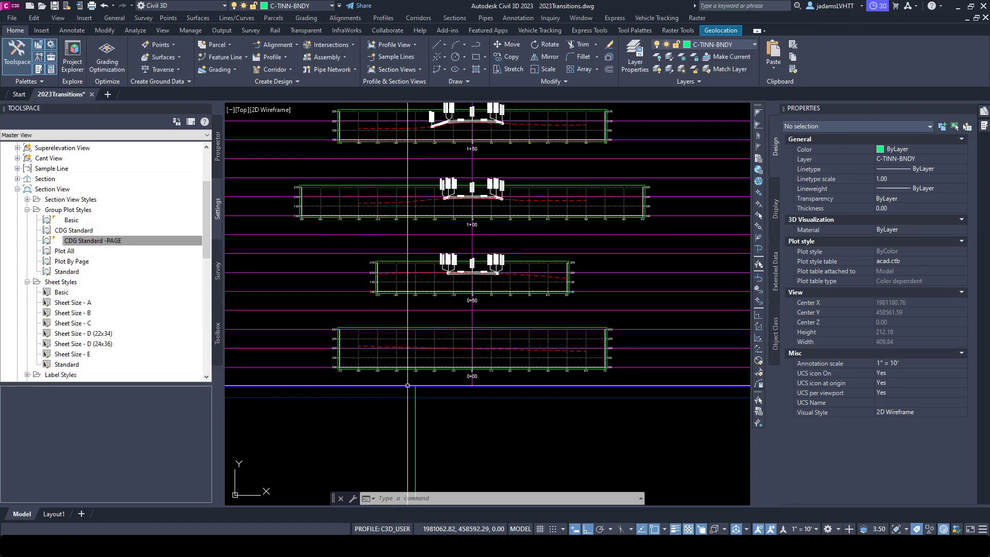
{"action": "scroll", "coordinate": [458, 296], "scroll_direction": "down", "scroll_amount": 6}
{"action": "scroll", "coordinate": [458, 295], "scroll_direction": "up", "scroll_amount": 2}
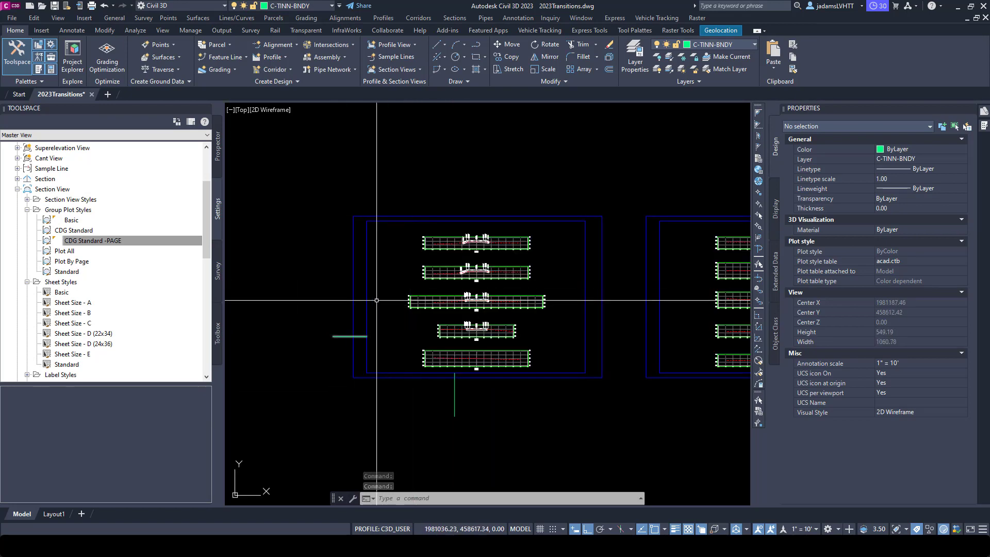
Step: Switch to the Output ribbon and zoom around the grid-free sheets, including stations 27+00 to 28+00
{"action": "scroll", "coordinate": [423, 299], "scroll_direction": "down", "scroll_amount": 8}
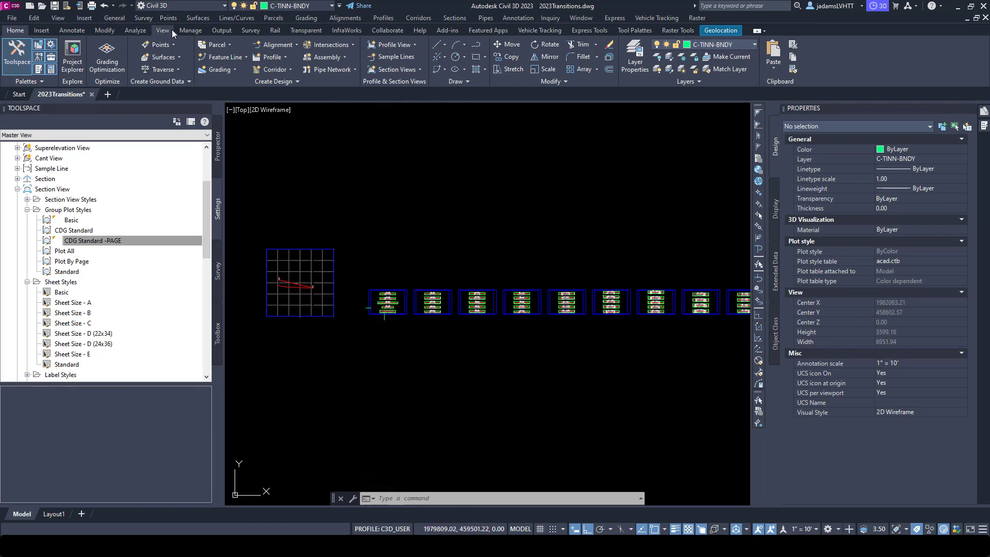
{"action": "left_click", "coordinate": [230, 32]}
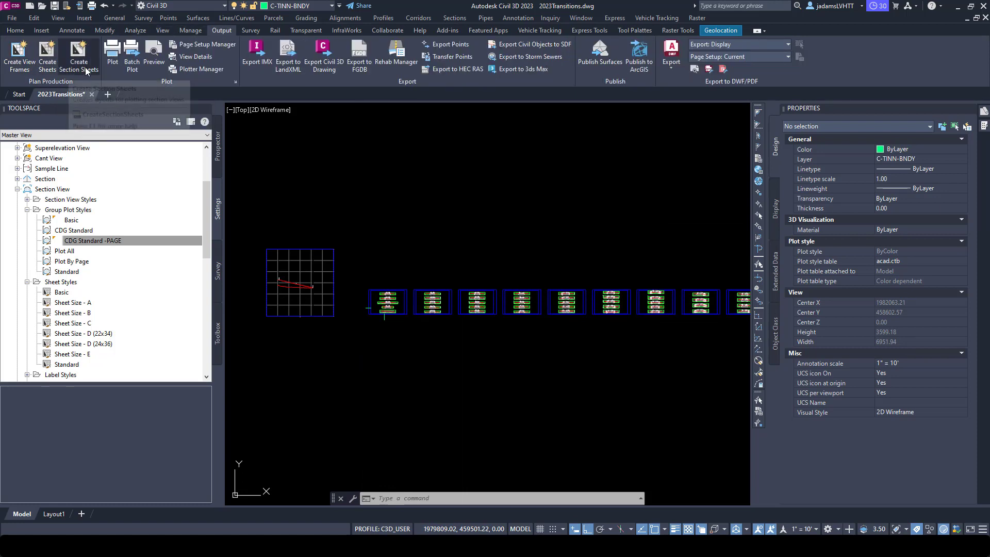
{"action": "scroll", "coordinate": [387, 266], "scroll_direction": "down", "scroll_amount": 6}
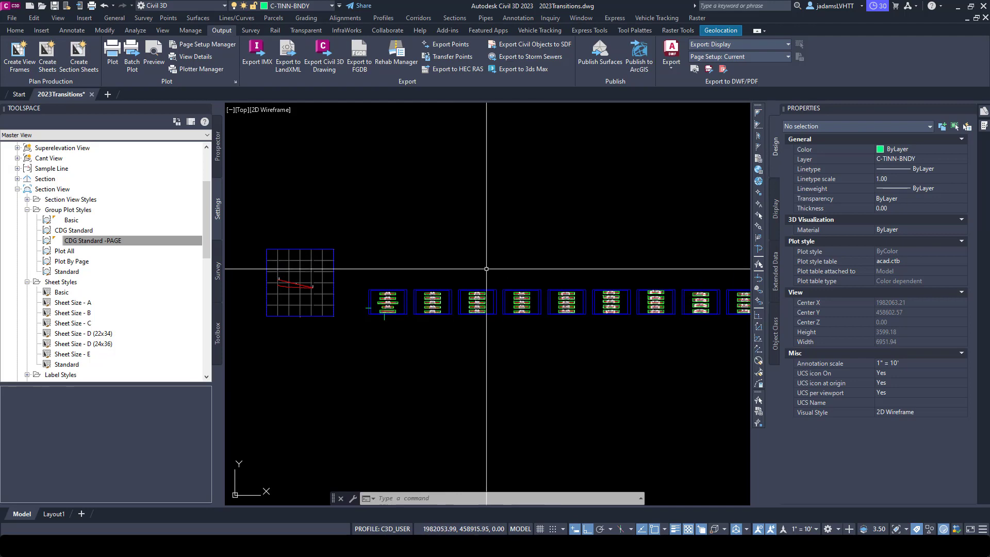
{"action": "scroll", "coordinate": [473, 283], "scroll_direction": "up", "scroll_amount": 15}
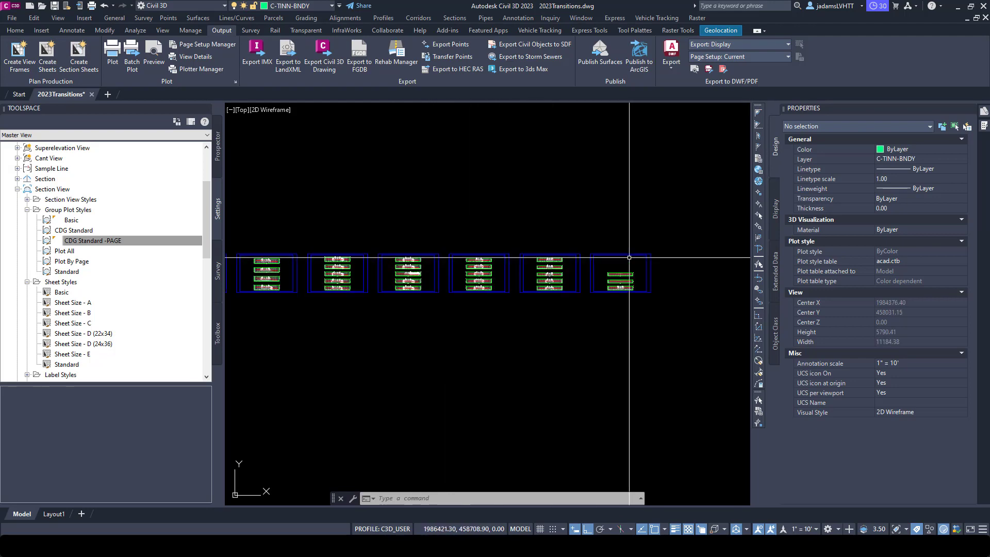
{"action": "scroll", "coordinate": [607, 251], "scroll_direction": "down", "scroll_amount": 2}
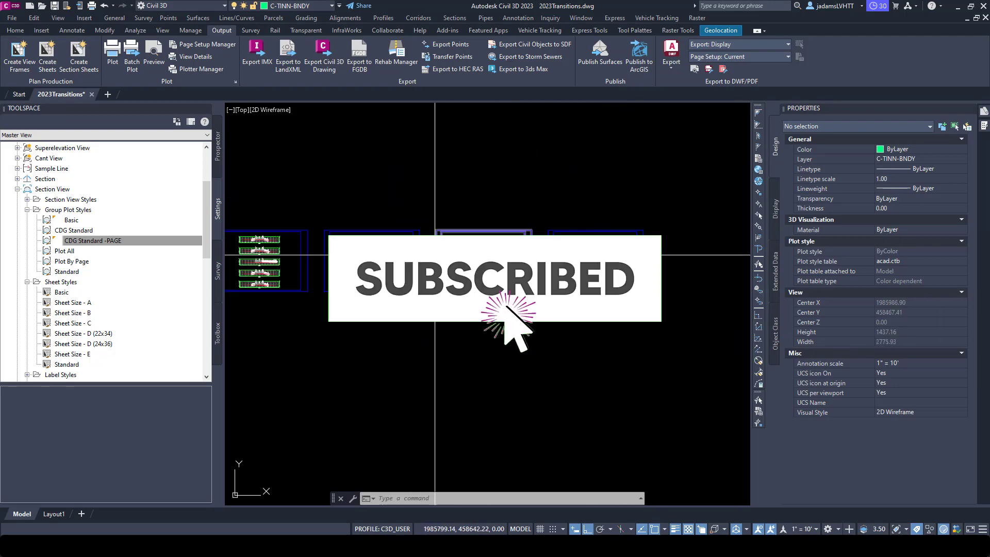
{"action": "scroll", "coordinate": [435, 254], "scroll_direction": "up", "scroll_amount": 2}
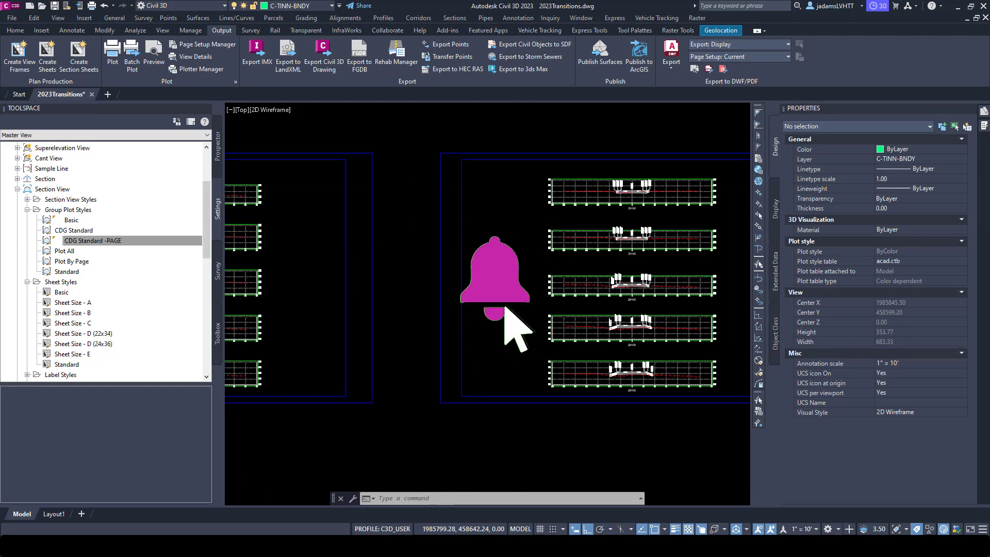
{"action": "scroll", "coordinate": [435, 254], "scroll_direction": "down", "scroll_amount": 5}
{"action": "scroll", "coordinate": [363, 239], "scroll_direction": "up", "scroll_amount": 7}
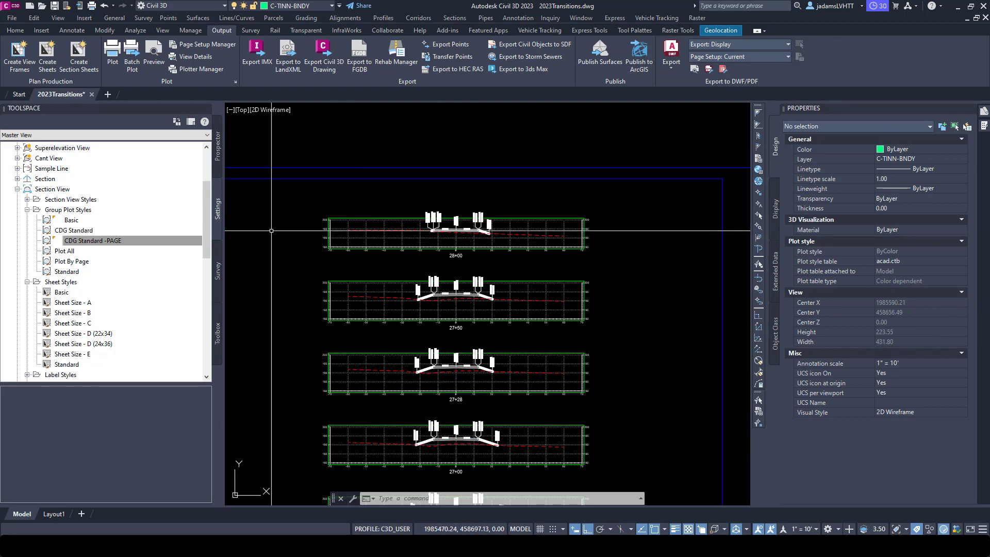